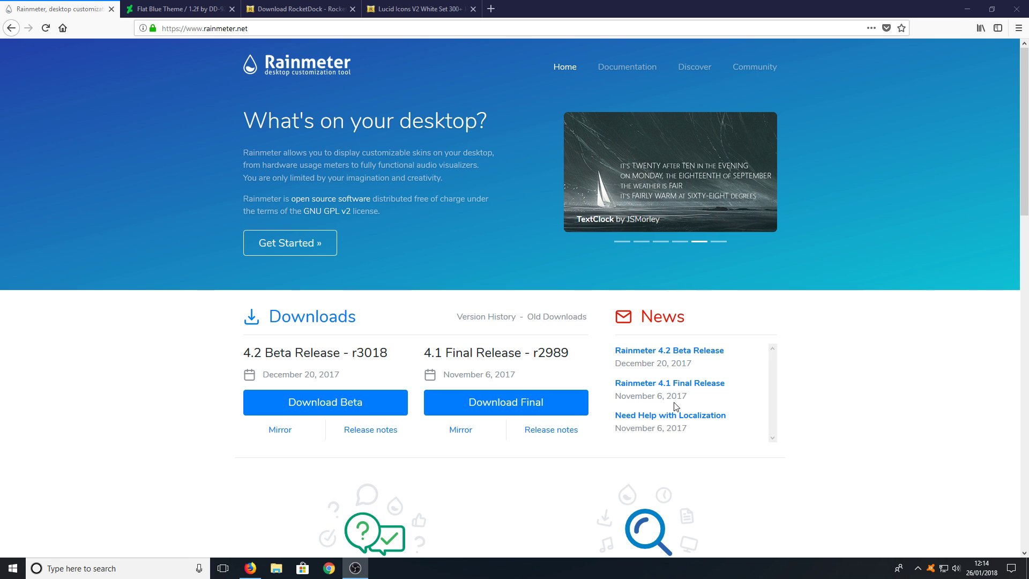
Download and save the Rainmeter 4.2 beta installer in Firefox, then launch it from Downloads.
left_click(316, 403)
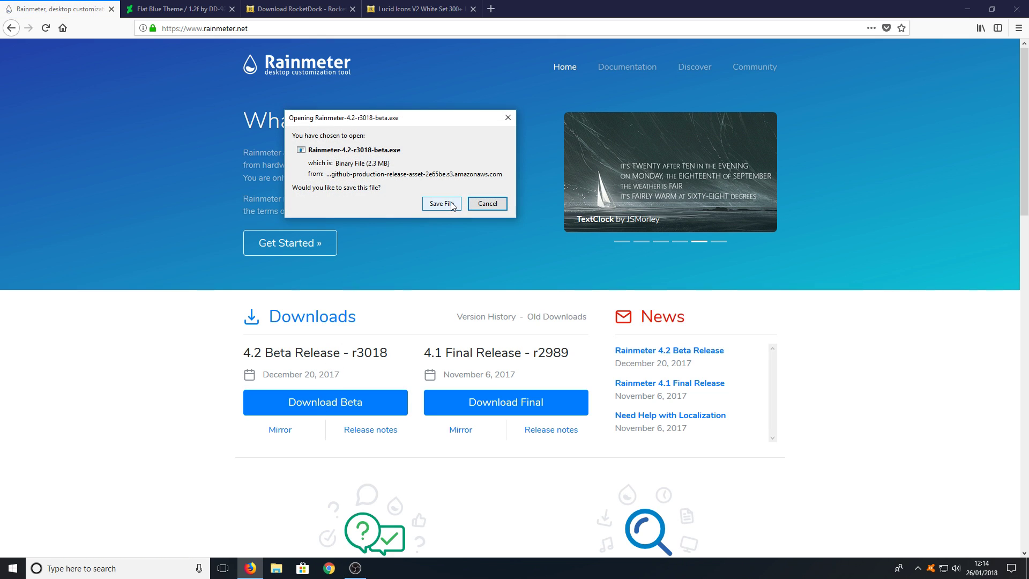
left_click(440, 203)
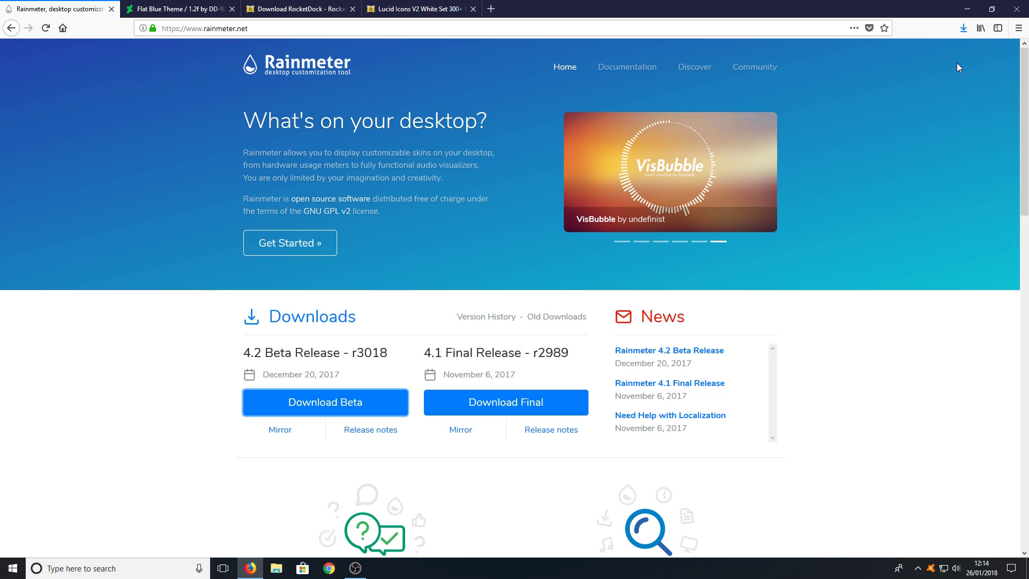
left_click(964, 29)
left_click(857, 56)
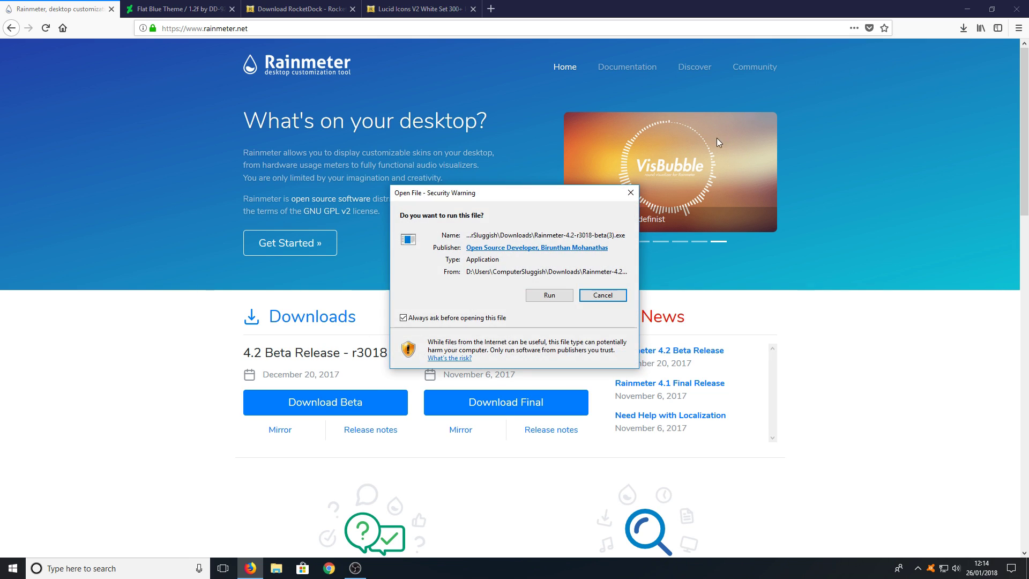
Install Rainmeter with English as the installer language and the standard installation, then finish setup.
left_click(549, 295)
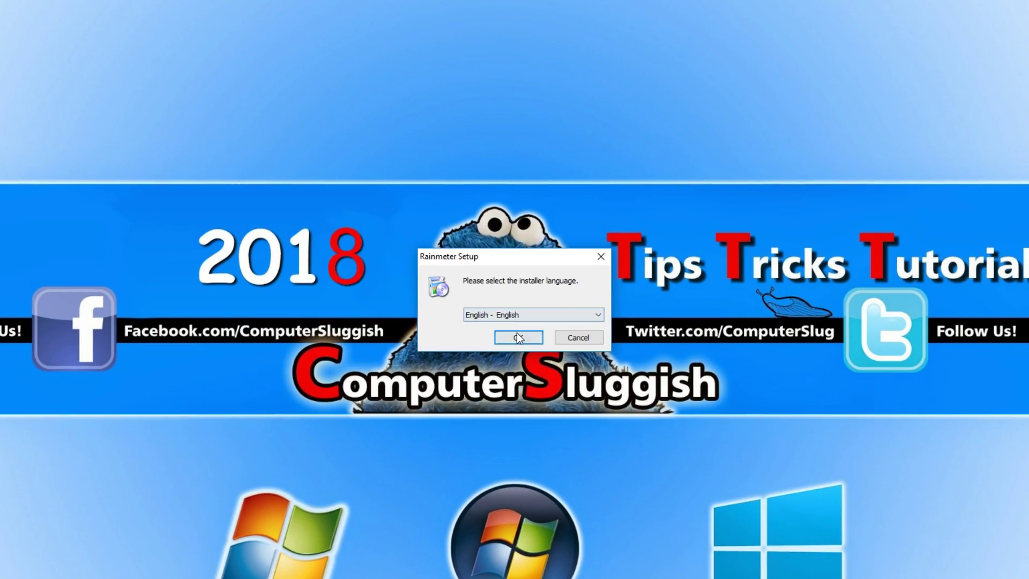
left_click(517, 335)
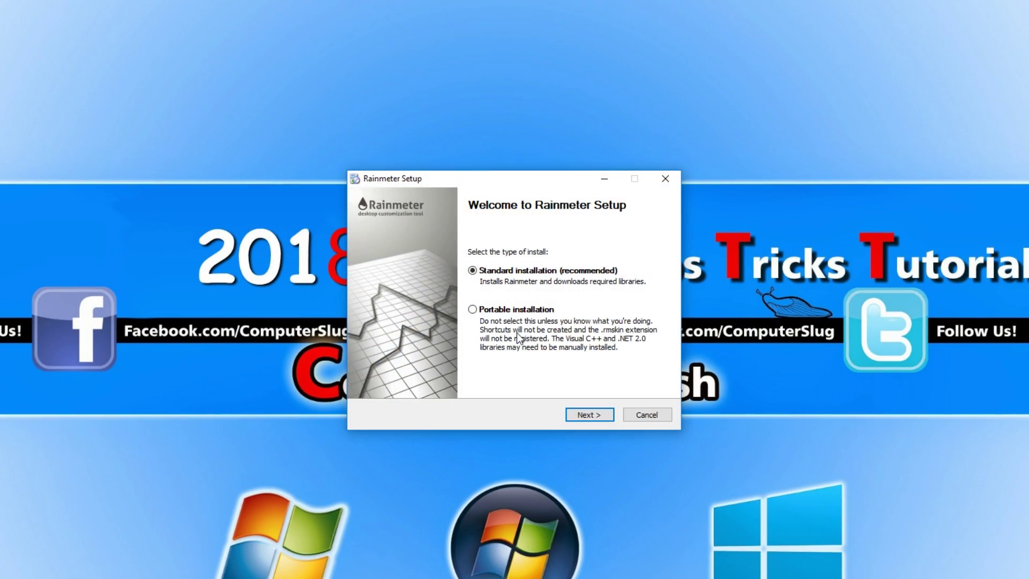
left_click(600, 416)
left_click(601, 416)
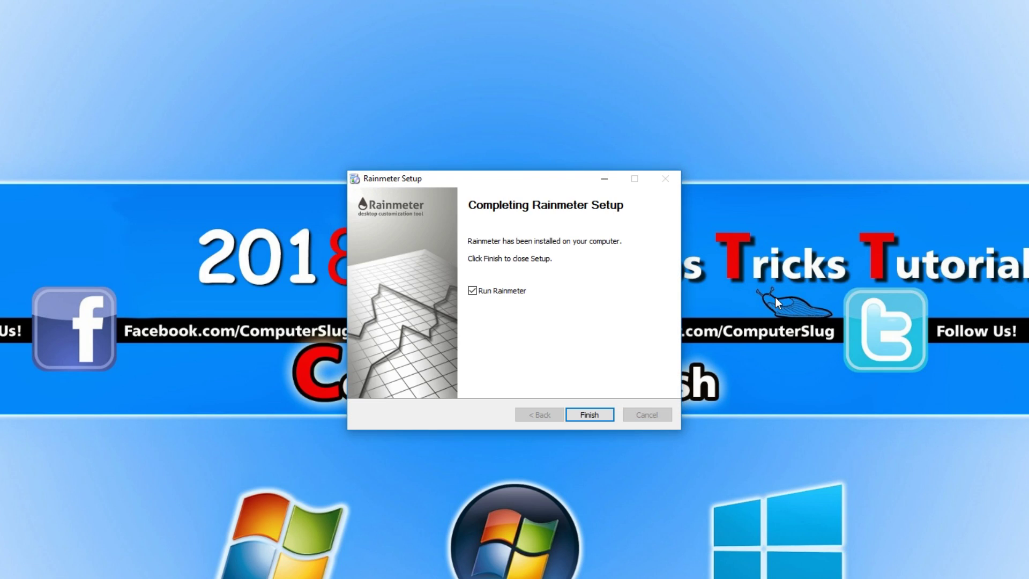
left_click(590, 415)
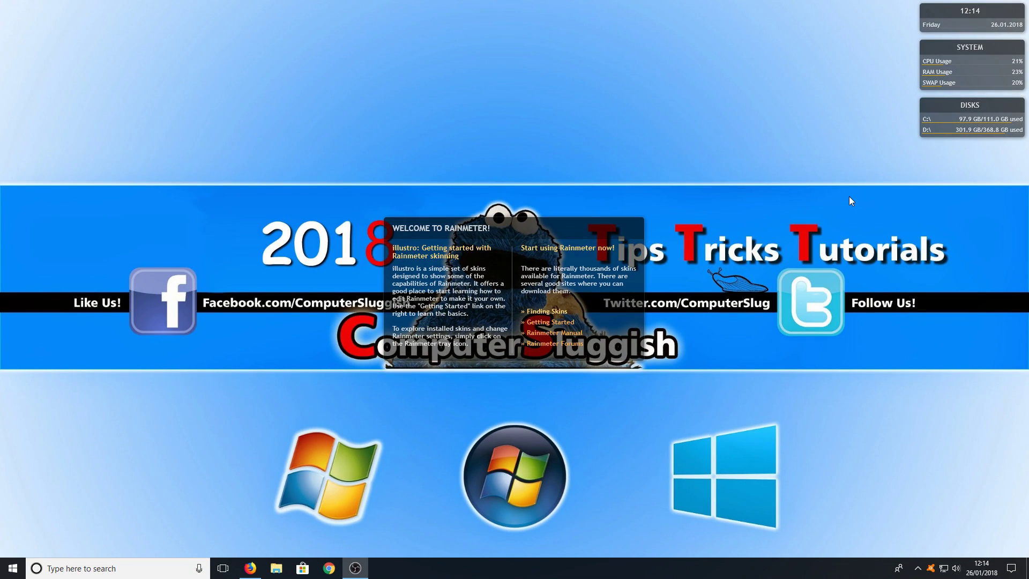
Unload the default welcome, SYSTEM and DISKS skins from the desktop.
left_click_drag(609, 230, 586, 65)
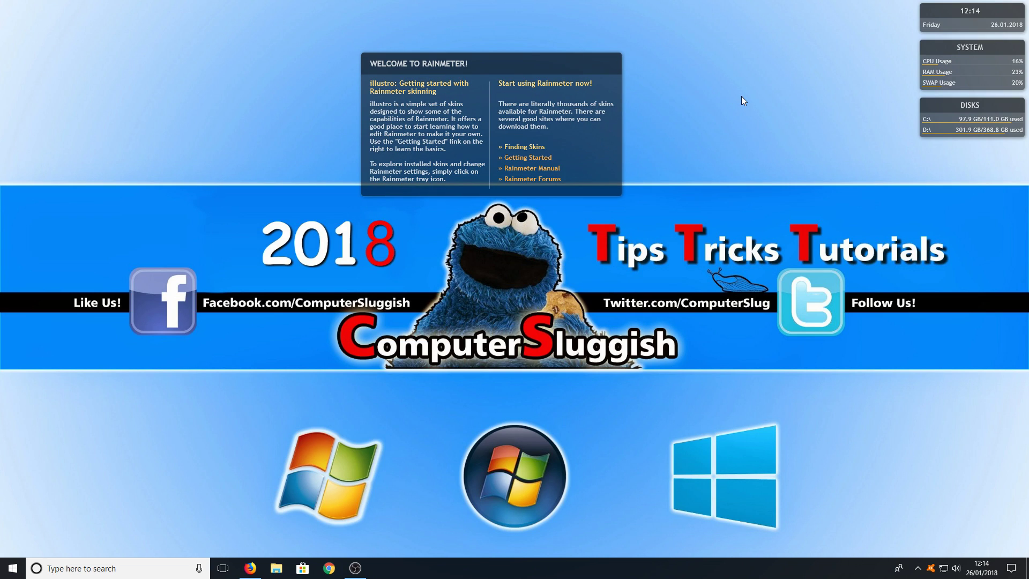
right_click(525, 64)
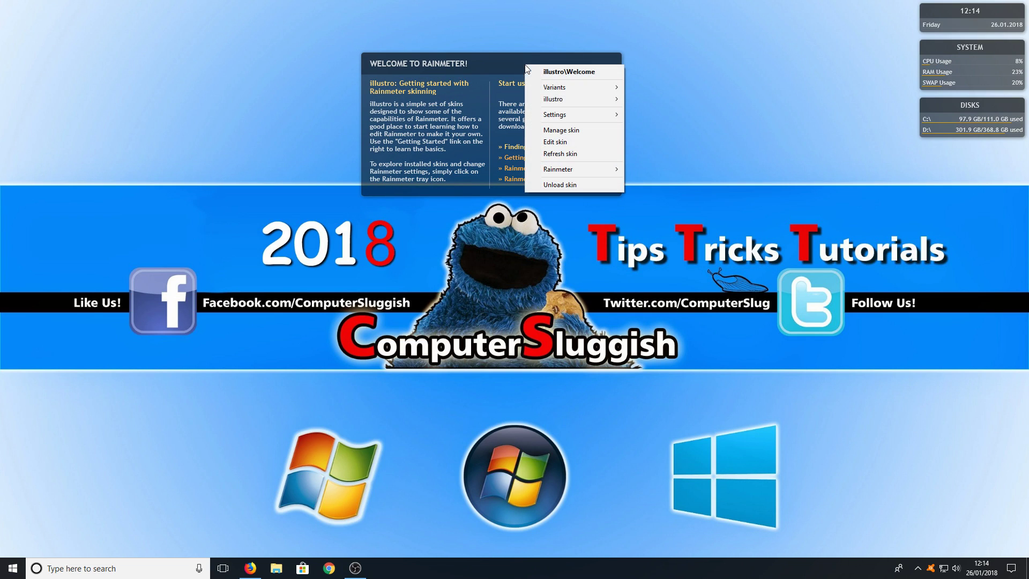
left_click(580, 184)
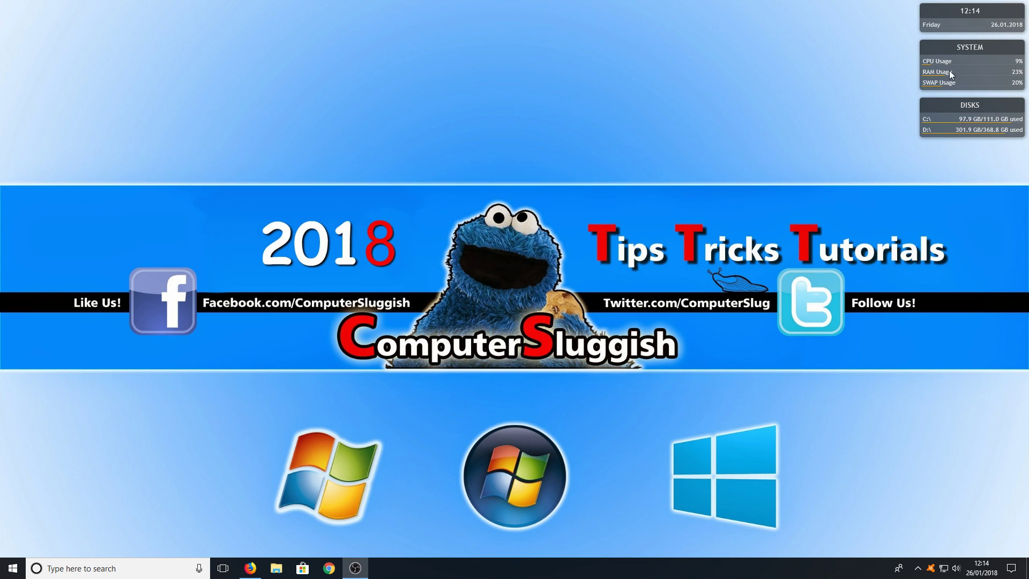
right_click(956, 48)
left_click(968, 167)
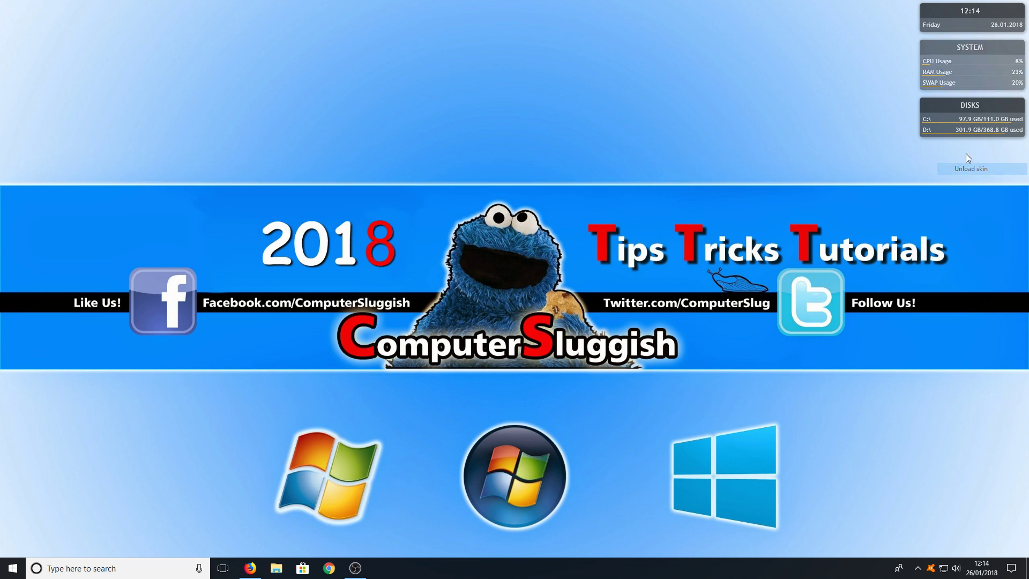
right_click(941, 105)
left_click(968, 227)
right_click(941, 14)
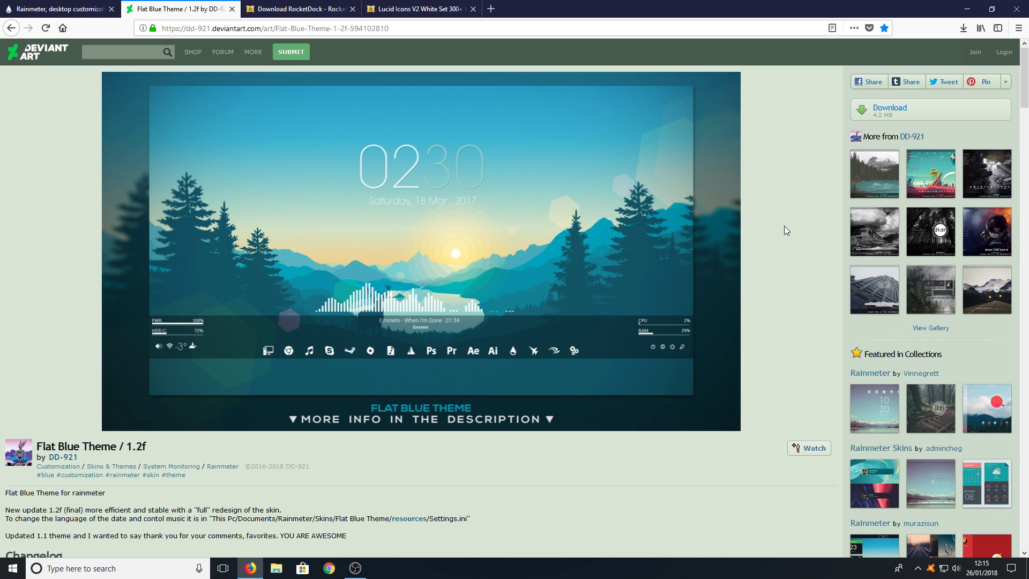
Download Flat Blue Theme 1.2f, install it with Rainmeter.SkinInstaller, and minimise Firefox.
left_click(914, 114)
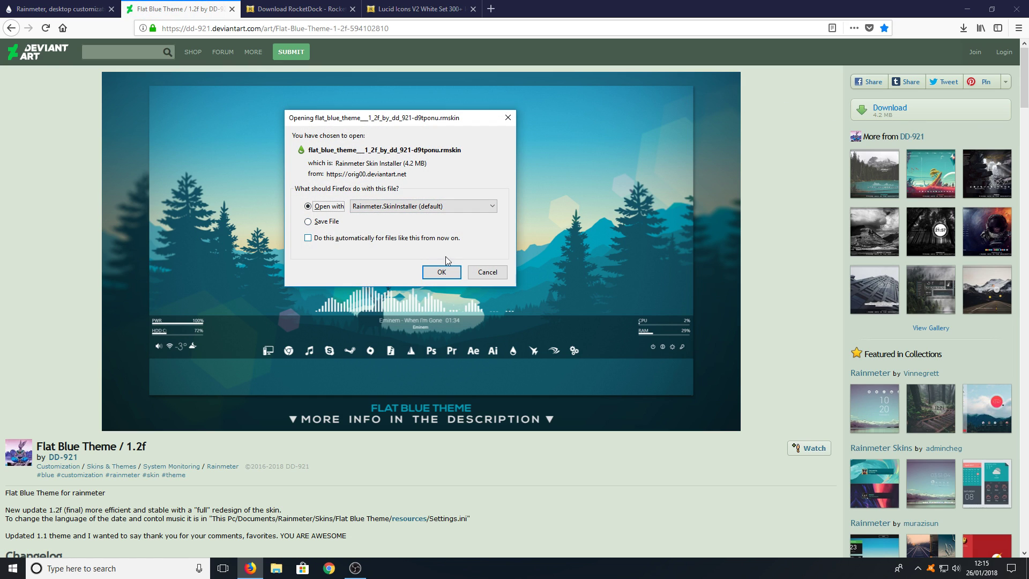
left_click(442, 272)
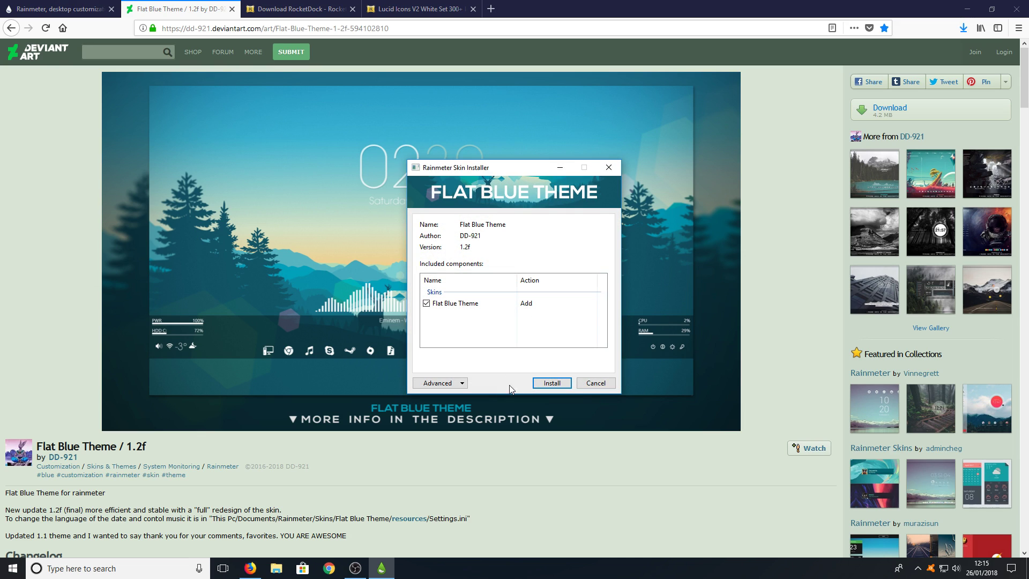
left_click(548, 385)
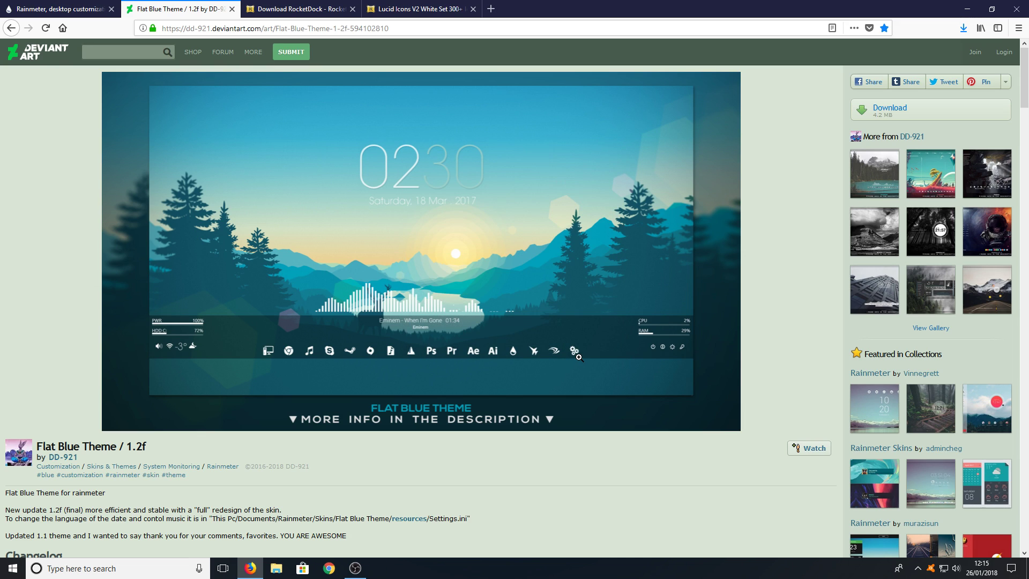
left_click(967, 9)
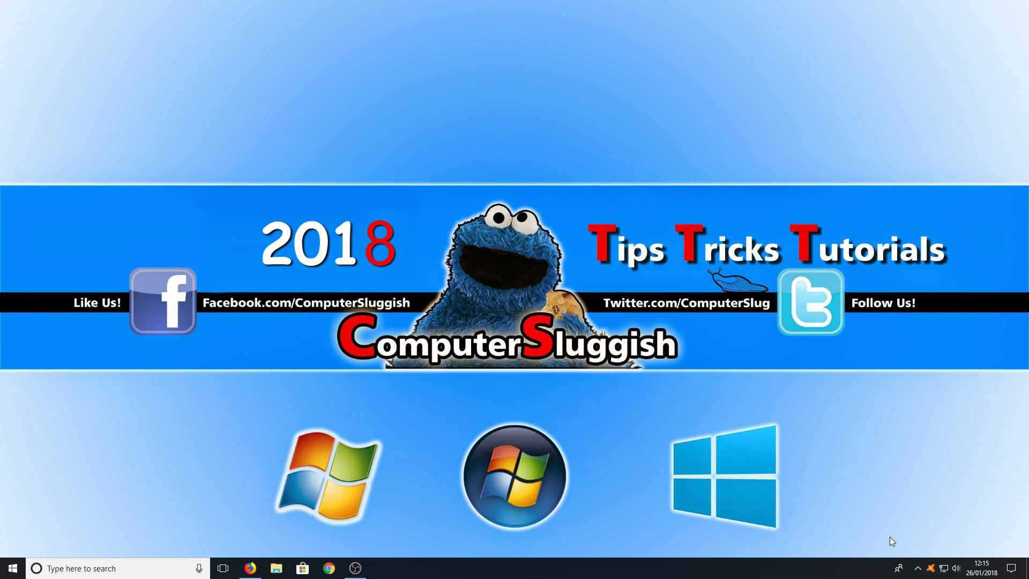
Load Flat Blue Theme's Date.ini from the Rainmeter tray menu and drag it to the top centre.
left_click(917, 569)
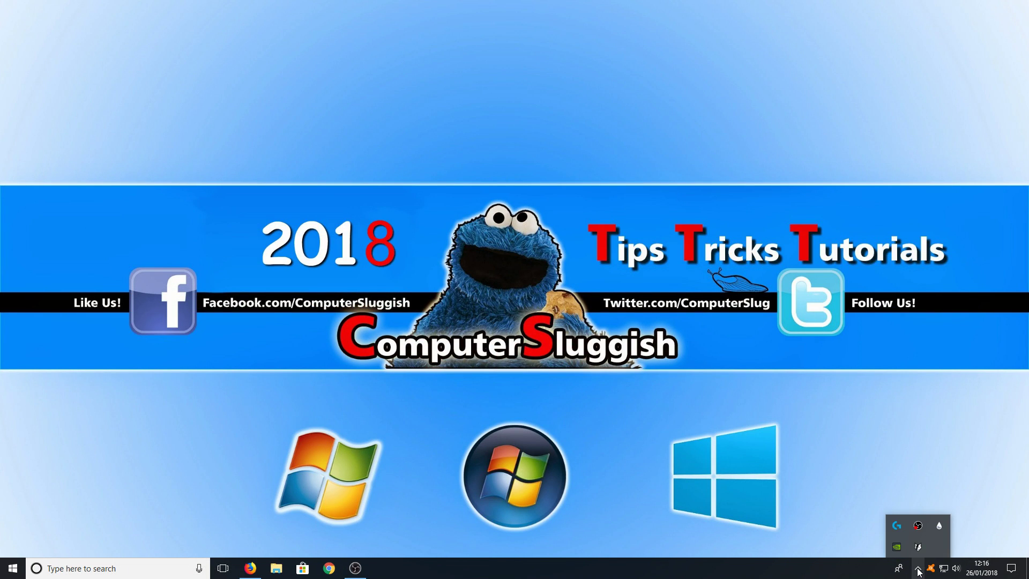
right_click(941, 524)
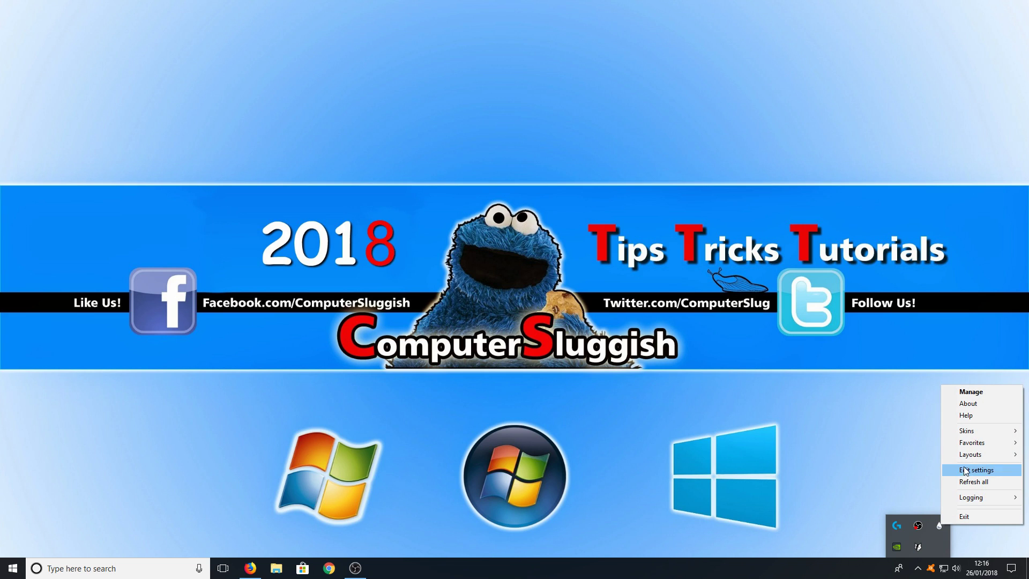
mouse_move(980, 432)
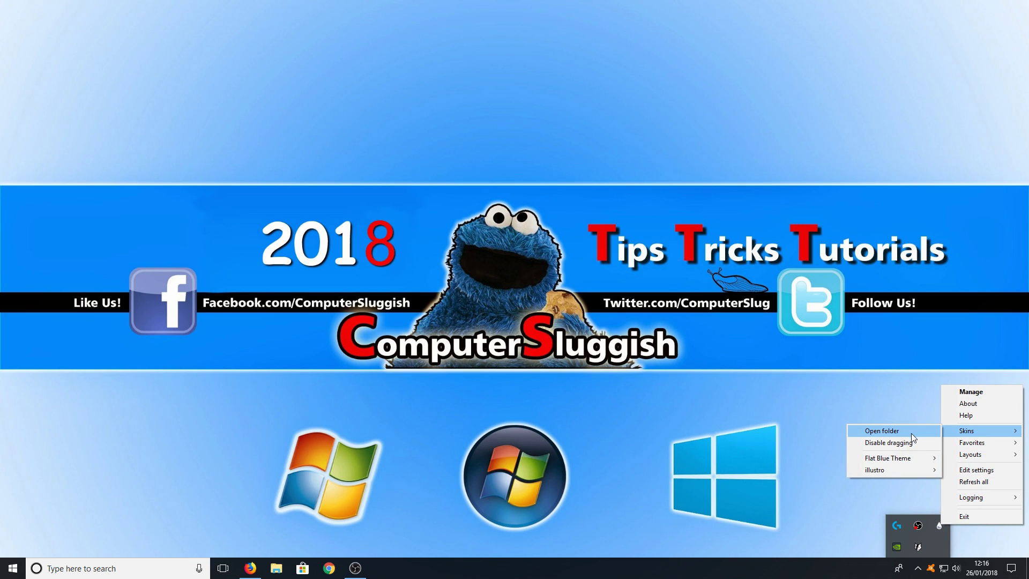
mouse_move(883, 460)
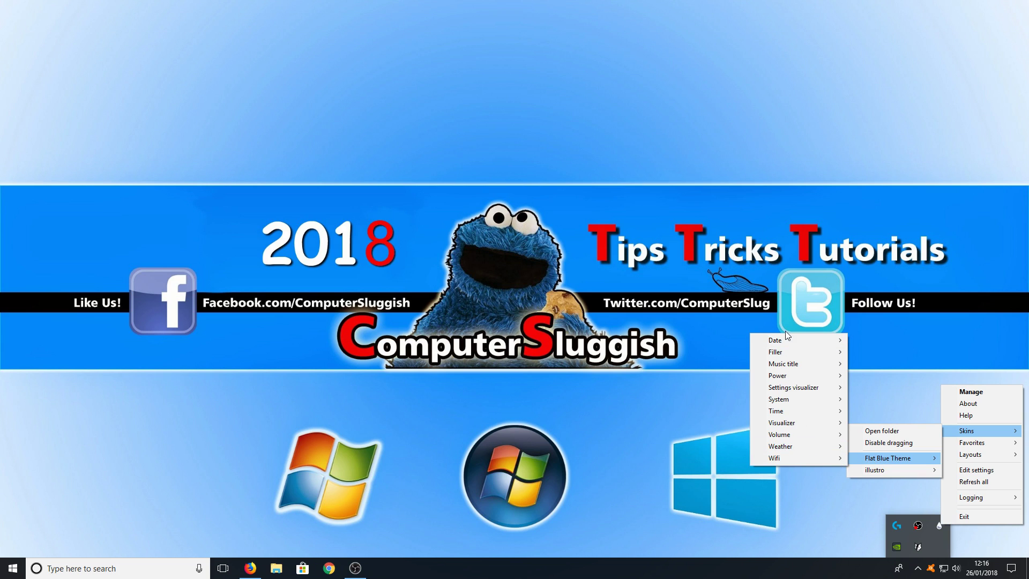
mouse_move(785, 340)
left_click(876, 340)
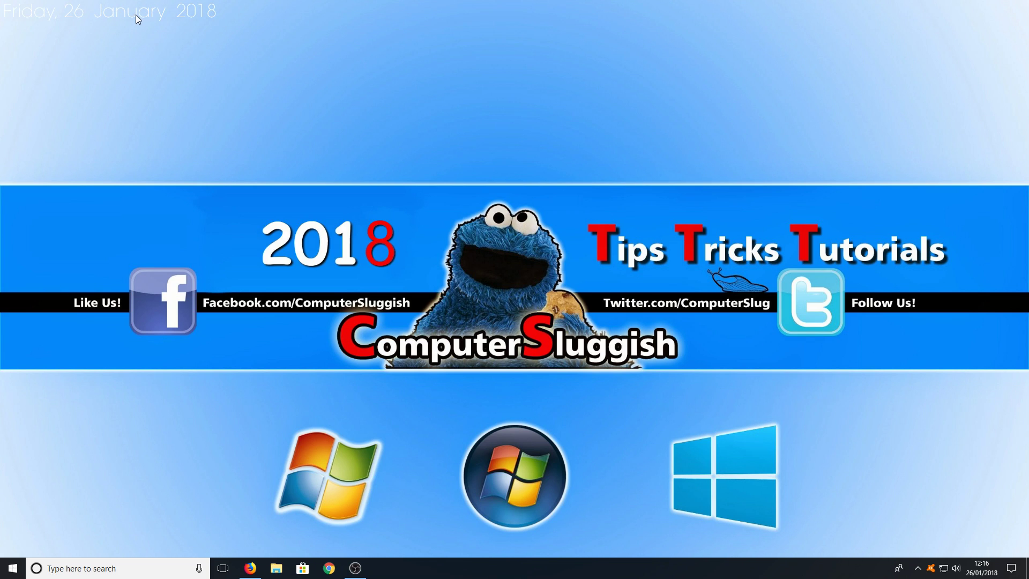
left_click_drag(136, 14, 514, 170)
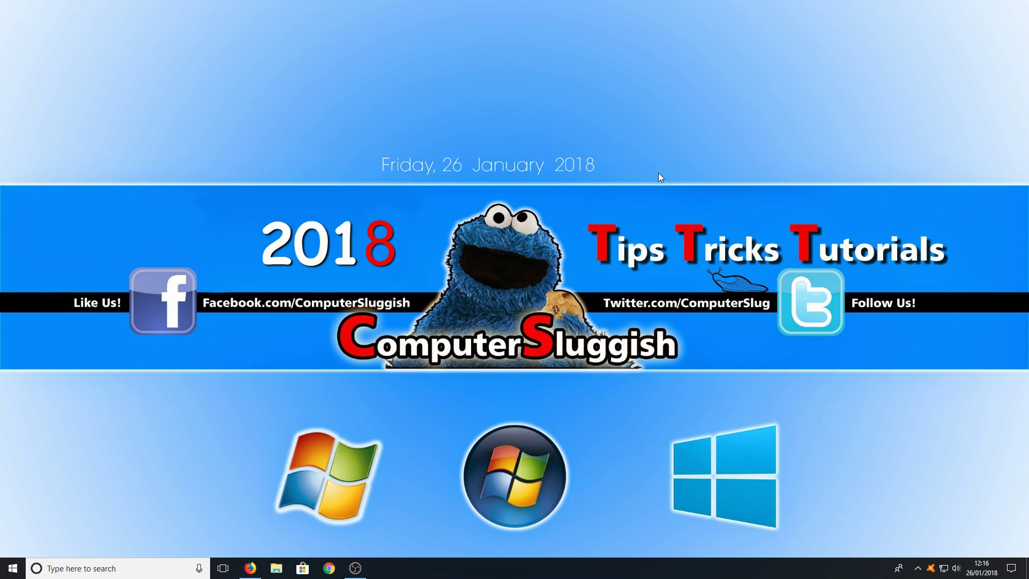
Load the Flat Blue Theme Filler 1920.ini skin as a grey band across the top.
right_click(479, 169)
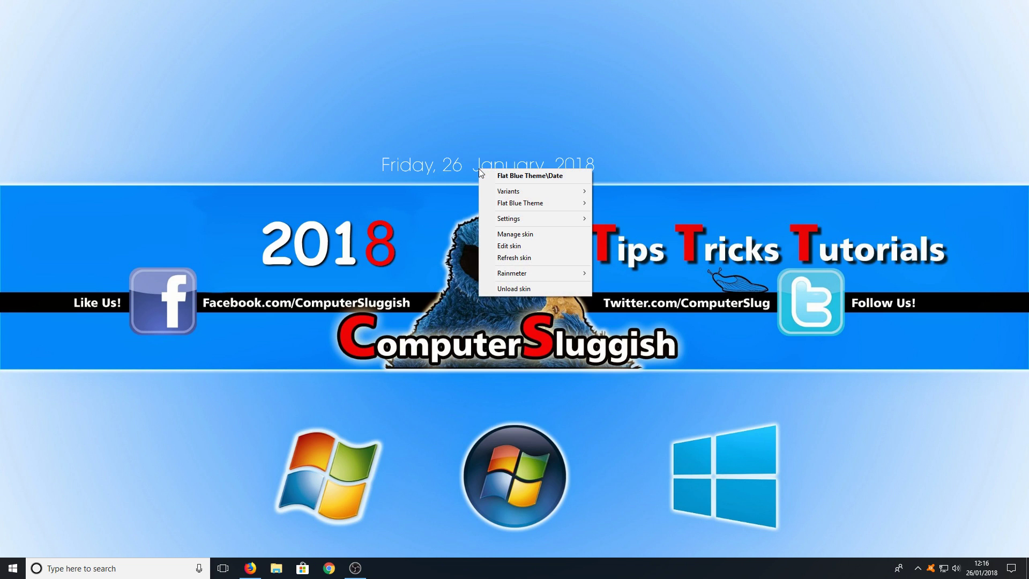
mouse_move(530, 202)
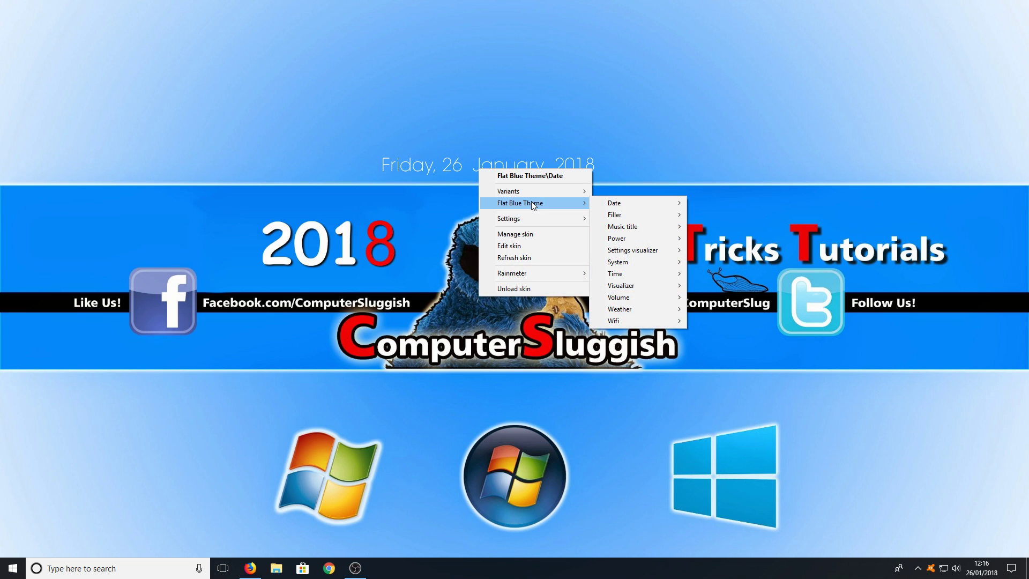
mouse_move(664, 215)
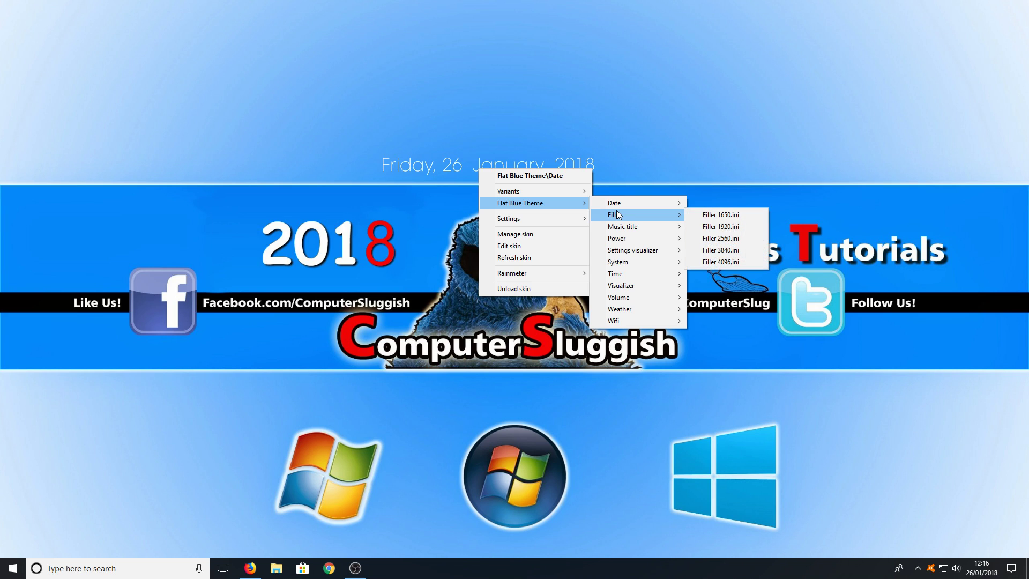
left_click(746, 226)
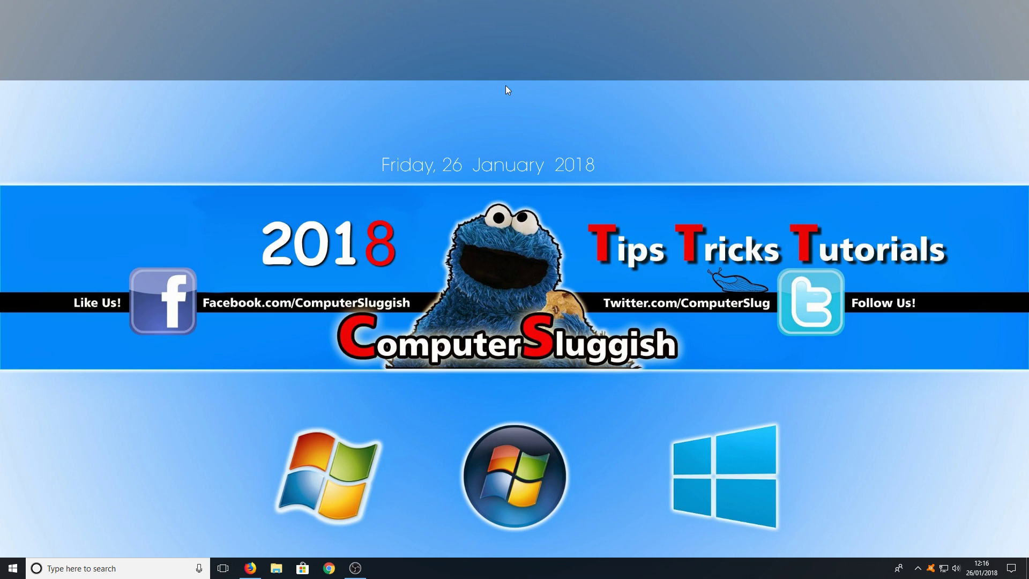
Load the Flat Blue Theme Power (no text).ini skin at the top right.
right_click(503, 47)
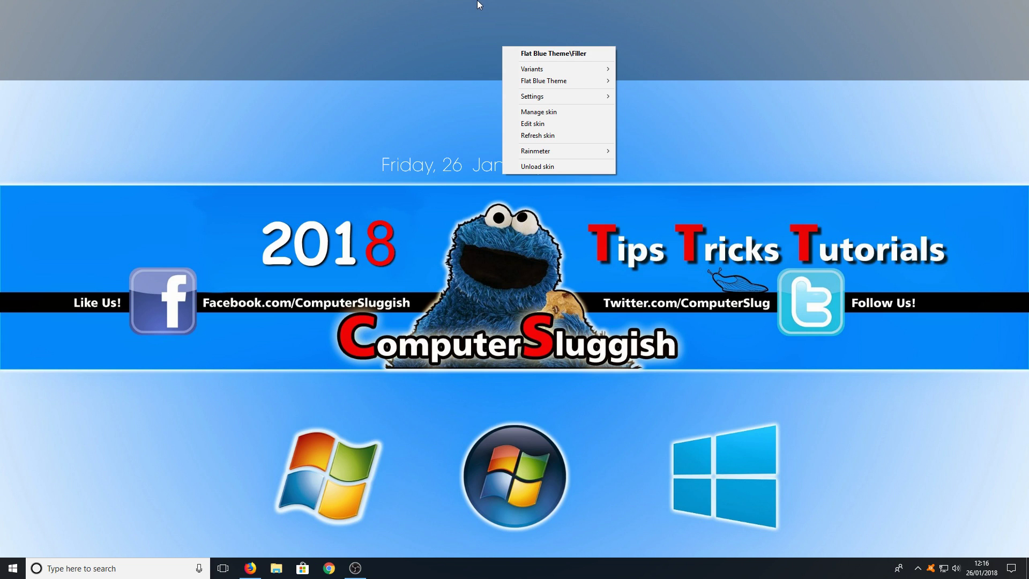
mouse_move(576, 80)
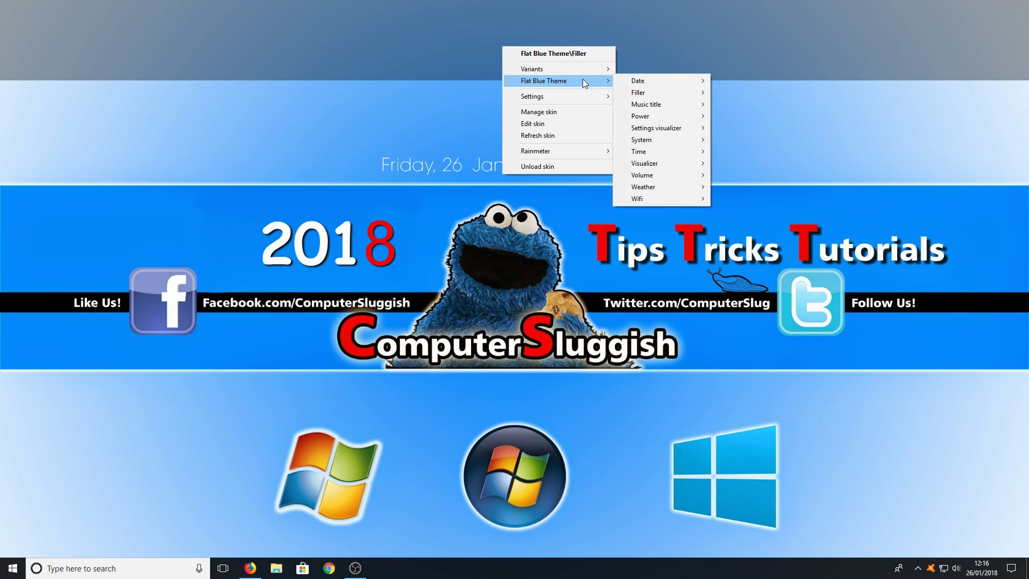
mouse_move(681, 108)
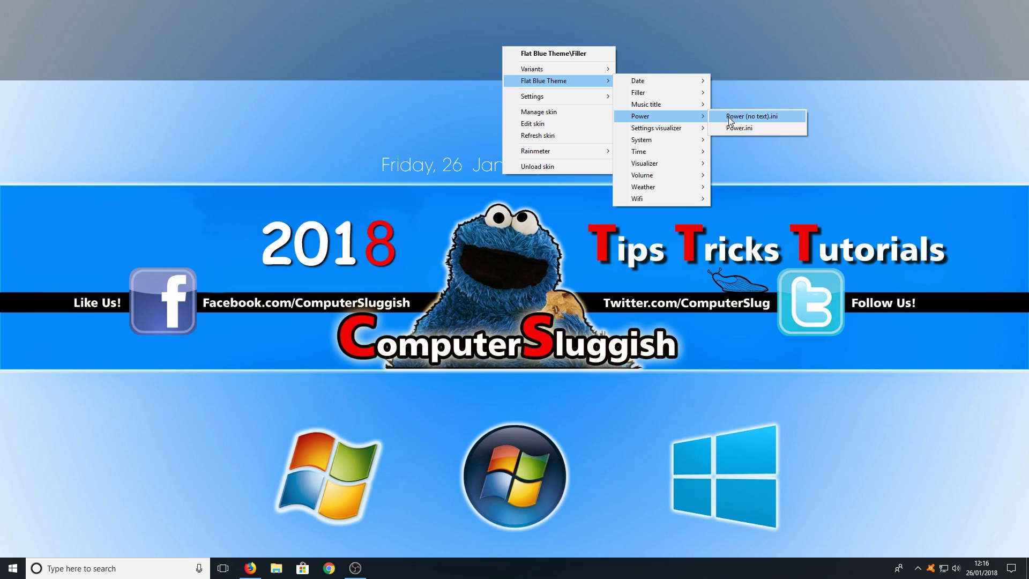
left_click(750, 130)
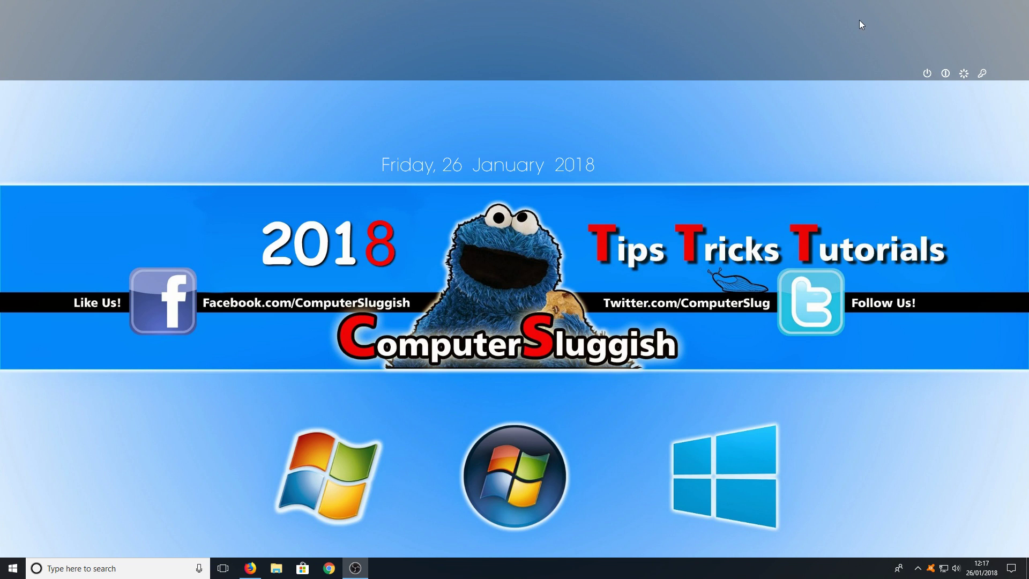
Load the Flat Blue Theme CPU.ini meter from System > CPU.
right_click(352, 21)
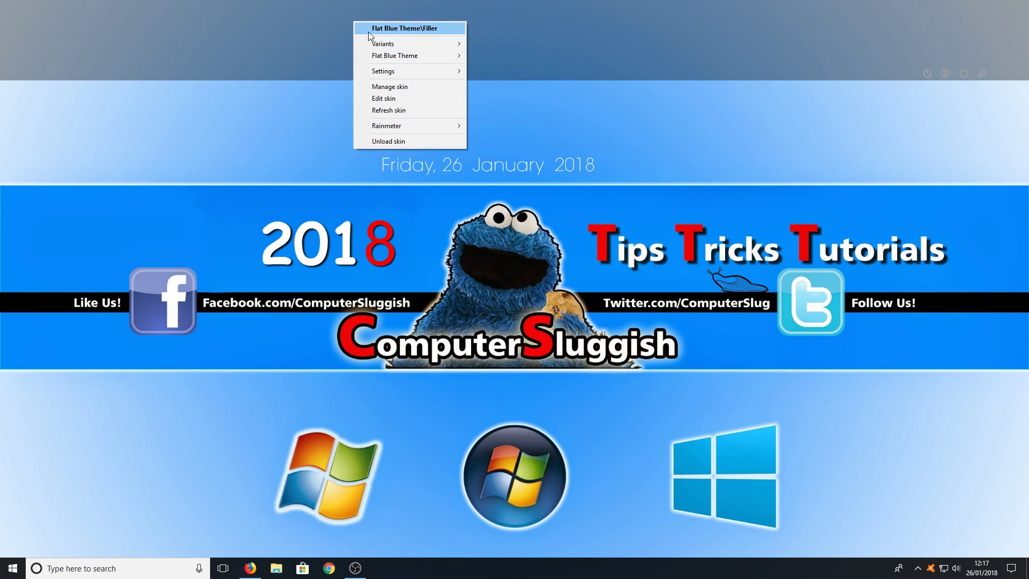
mouse_move(396, 55)
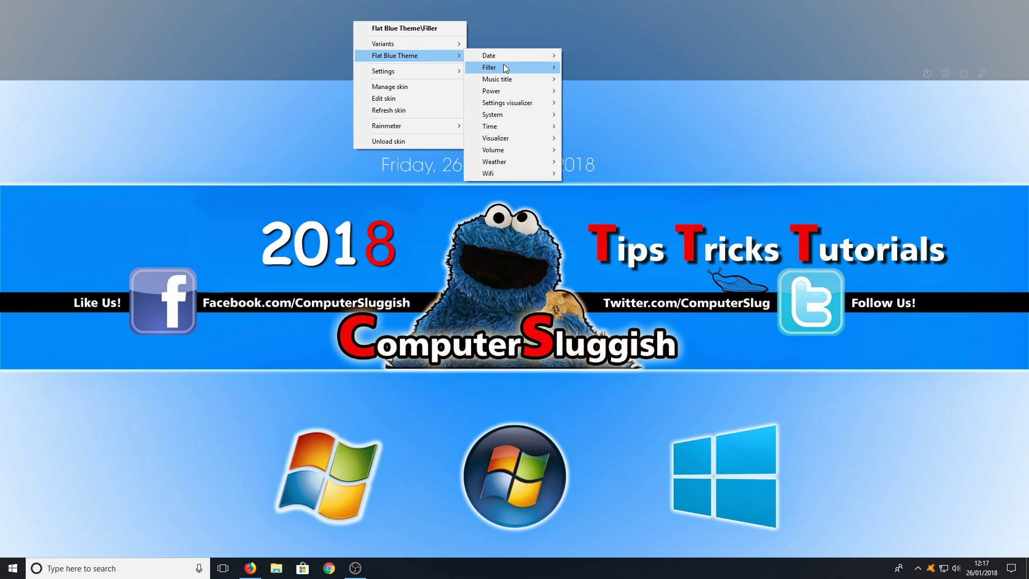
mouse_move(504, 67)
mouse_move(517, 103)
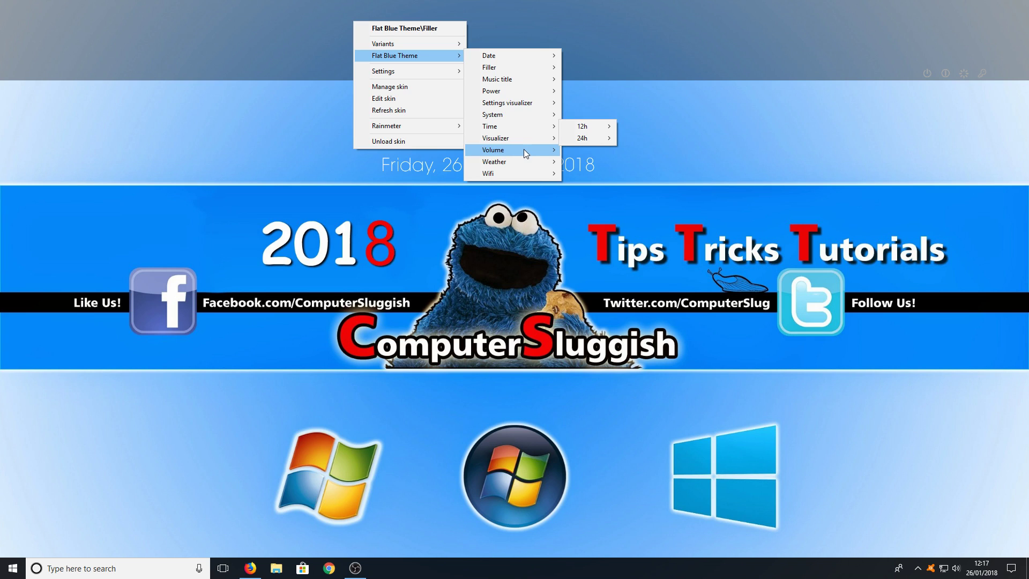
mouse_move(525, 150)
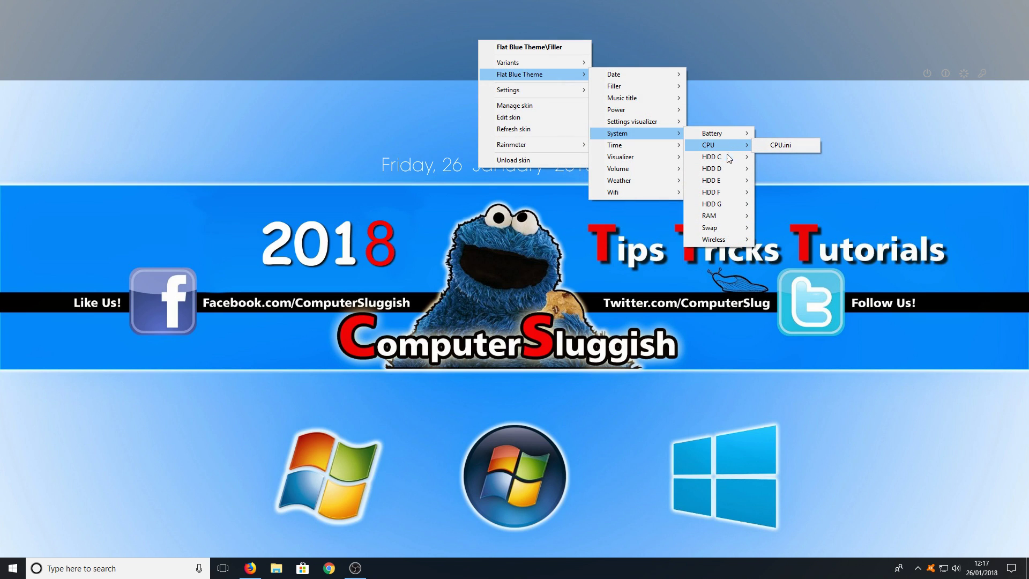
mouse_move(727, 172)
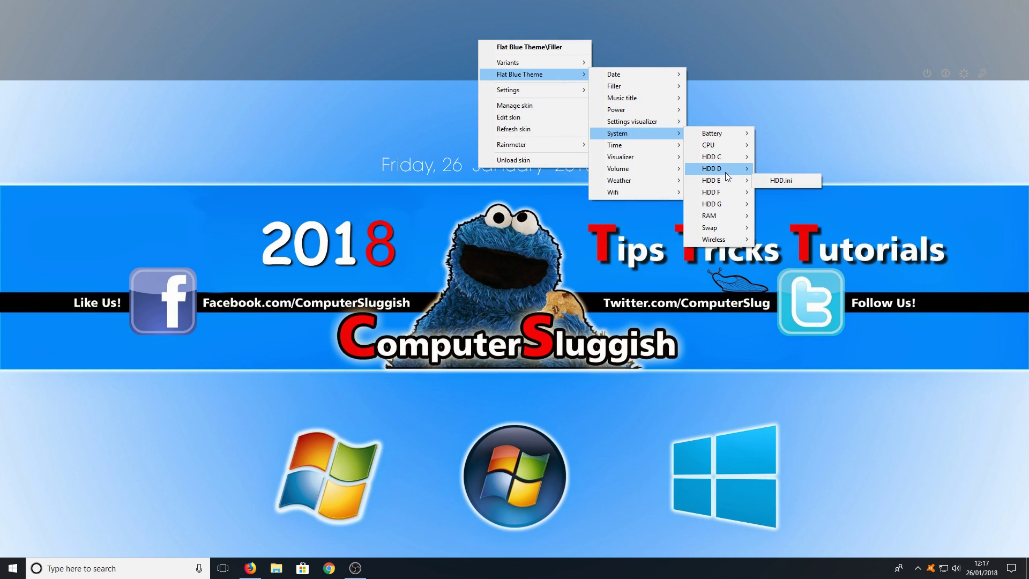
mouse_move(714, 137)
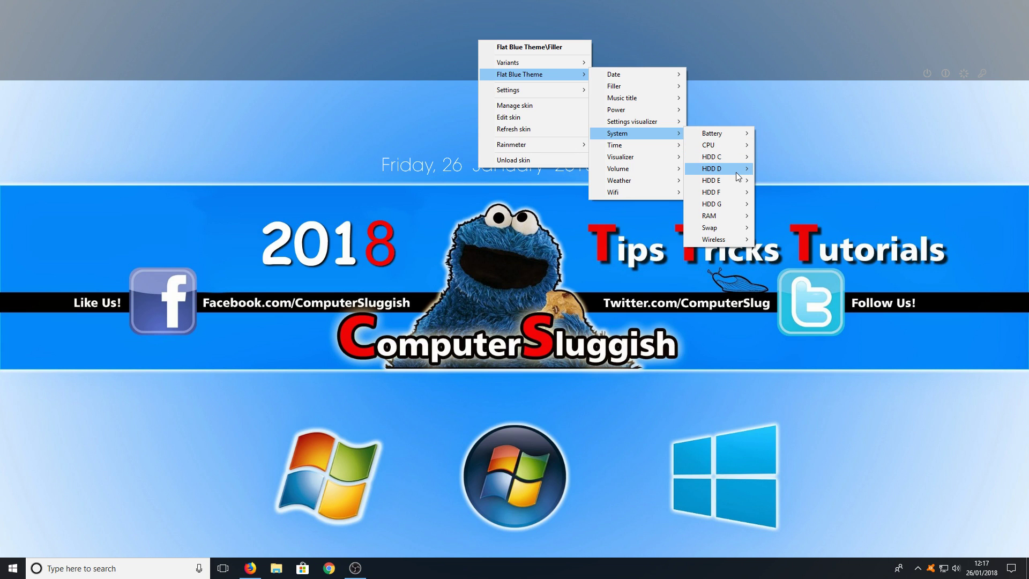
mouse_move(722, 213)
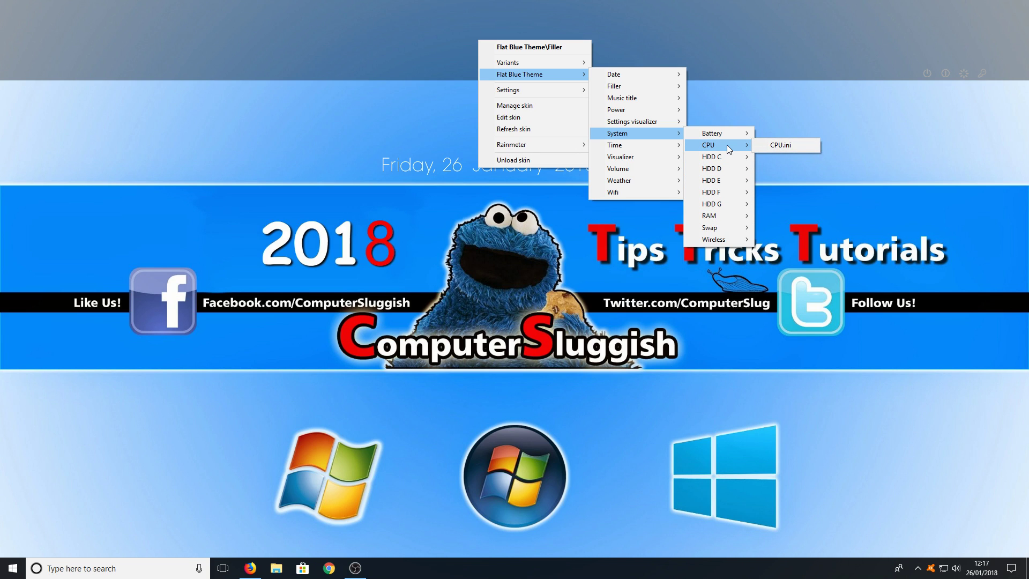
left_click(764, 147)
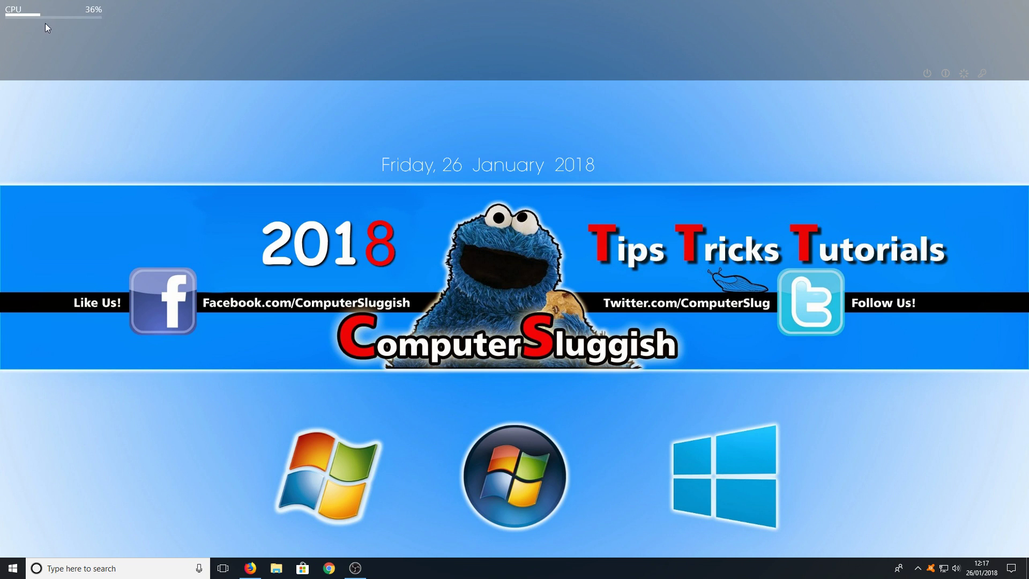
Load the Flat Blue Theme RAM.ini meter from System > RAM.
right_click(221, 38)
mouse_move(270, 74)
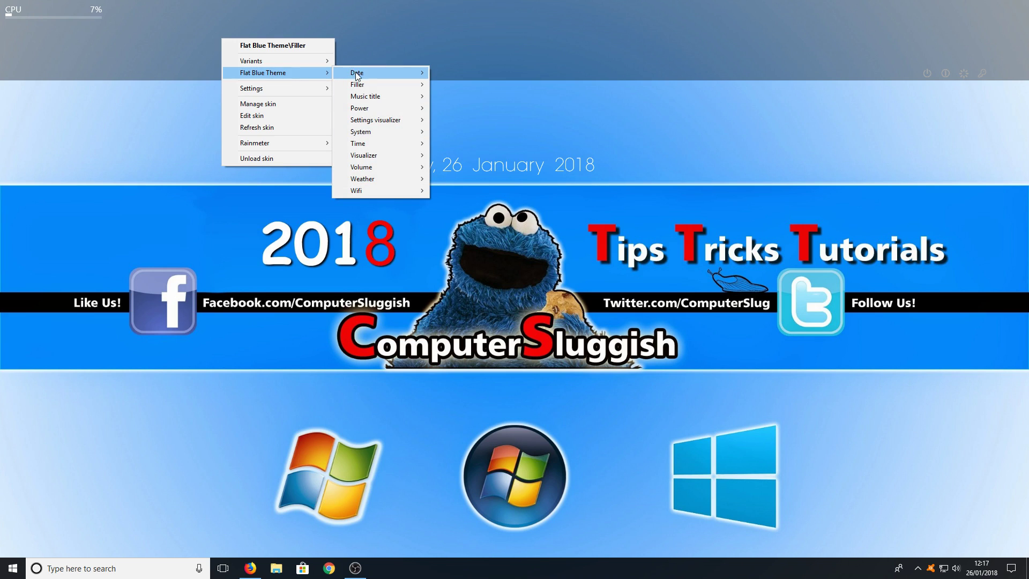
mouse_move(391, 131)
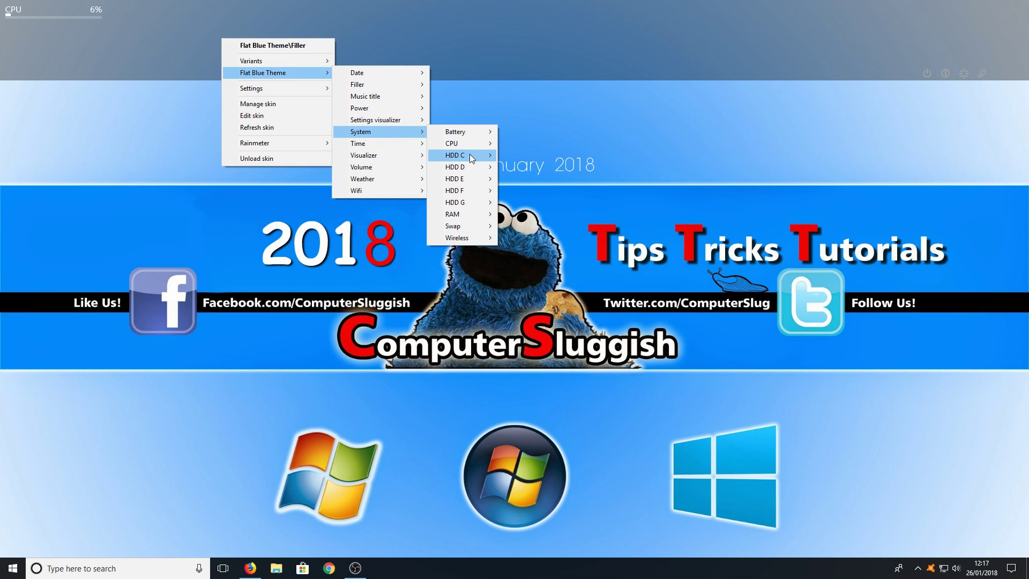
mouse_move(472, 213)
left_click(512, 215)
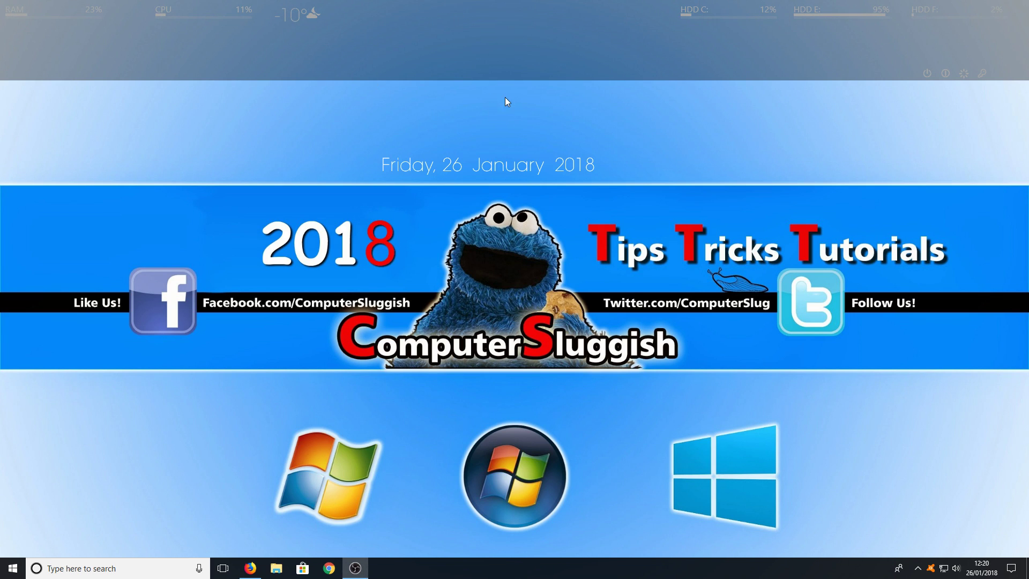
Set the filler bar skin's position to Bottom so it sits behind the other meters.
right_click(442, 35)
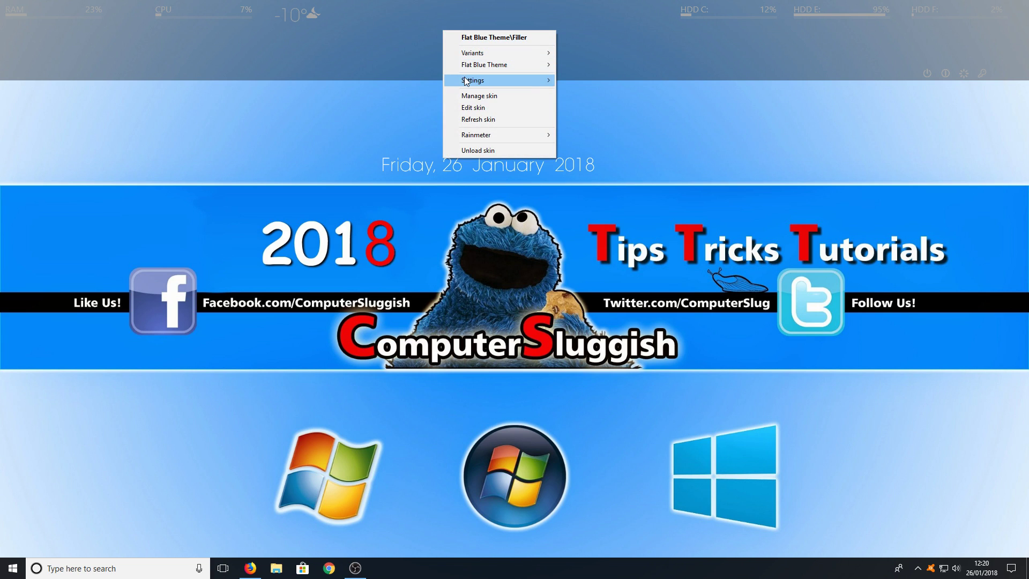
mouse_move(466, 81)
mouse_move(604, 80)
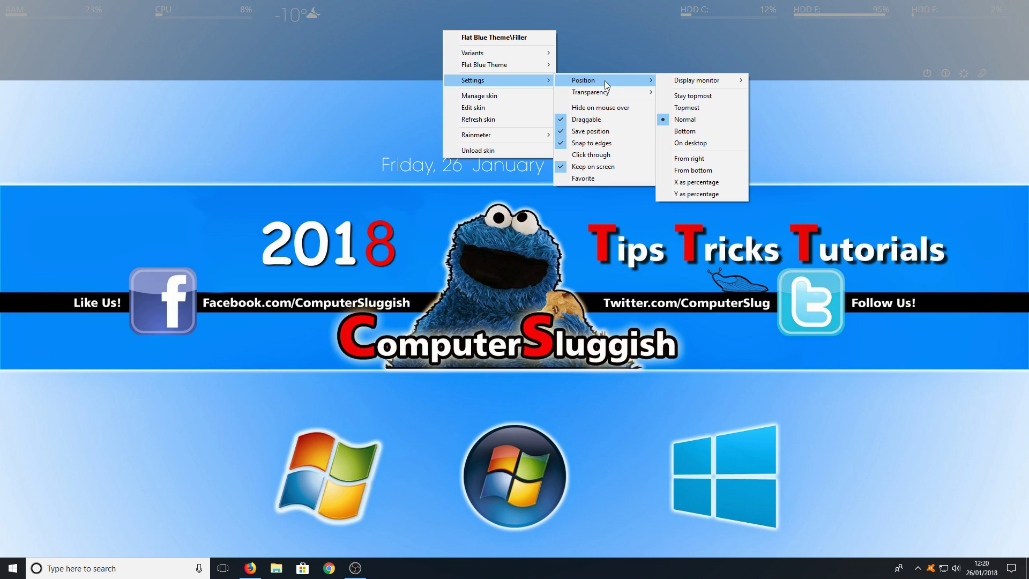
left_click(697, 131)
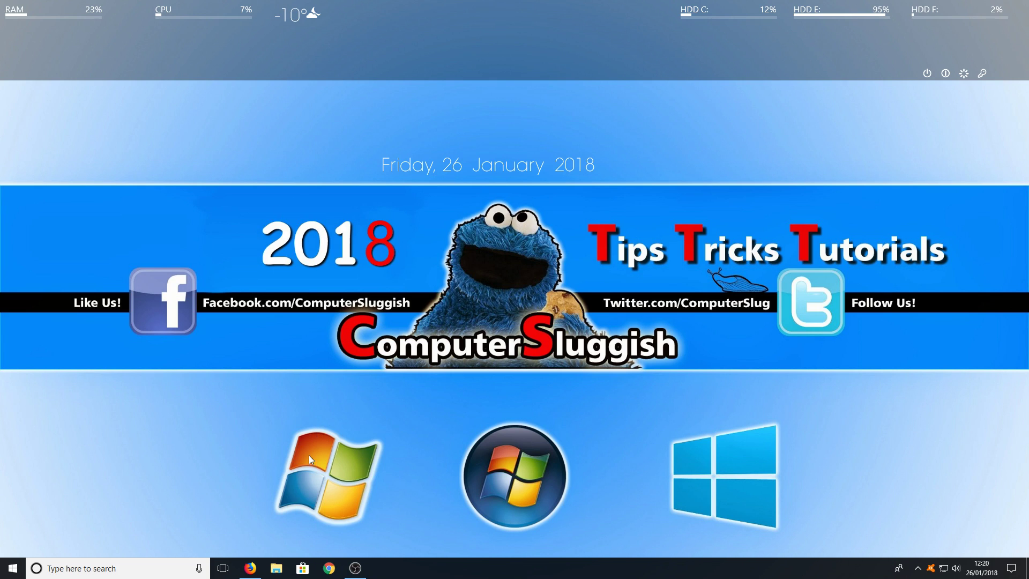
left_click(278, 570)
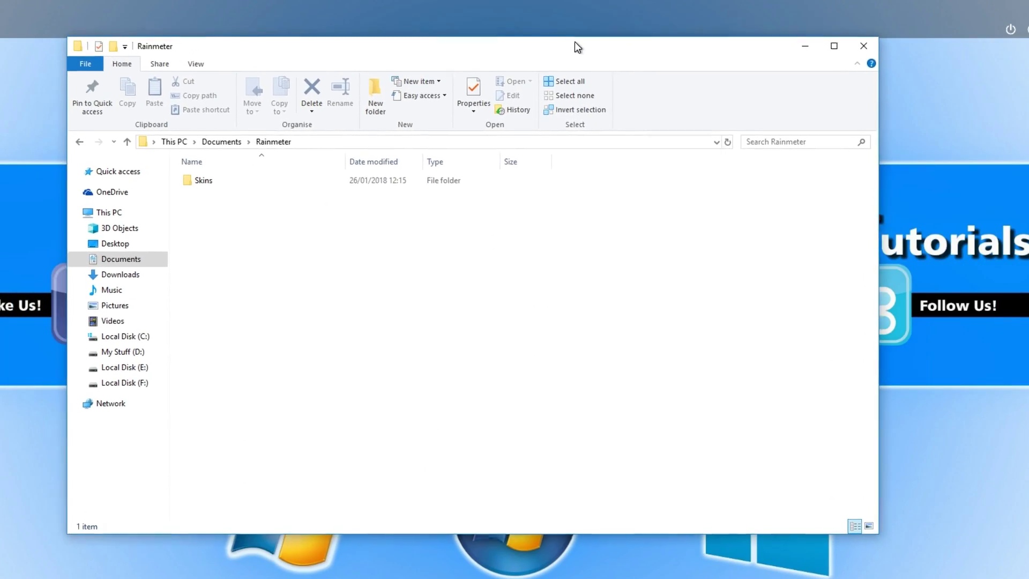
Set Skins\Flat Blue Theme\Wallpaper 3840x2160.jpg as the desktop background and close Explorer.
double_click(217, 182)
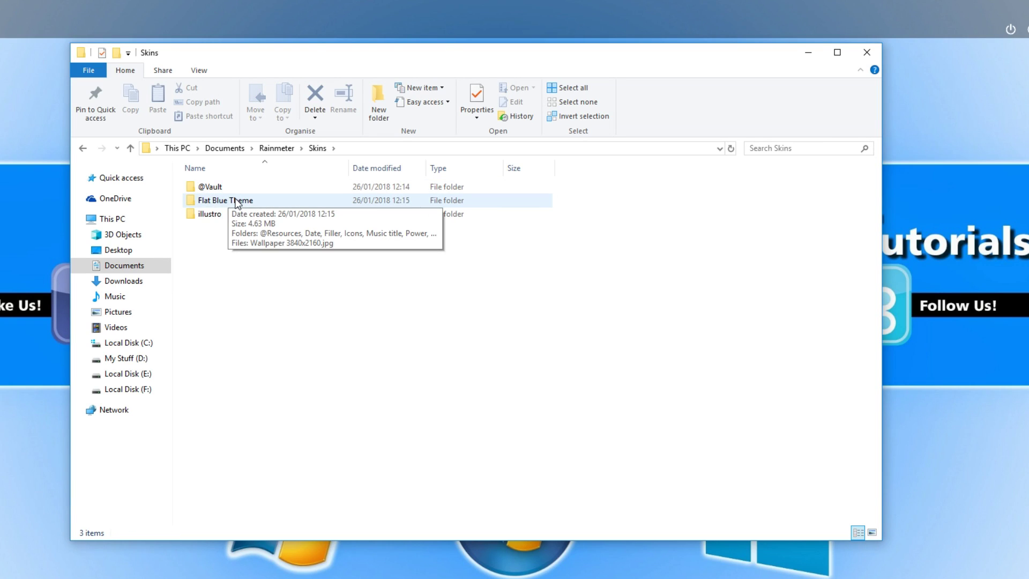
double_click(236, 201)
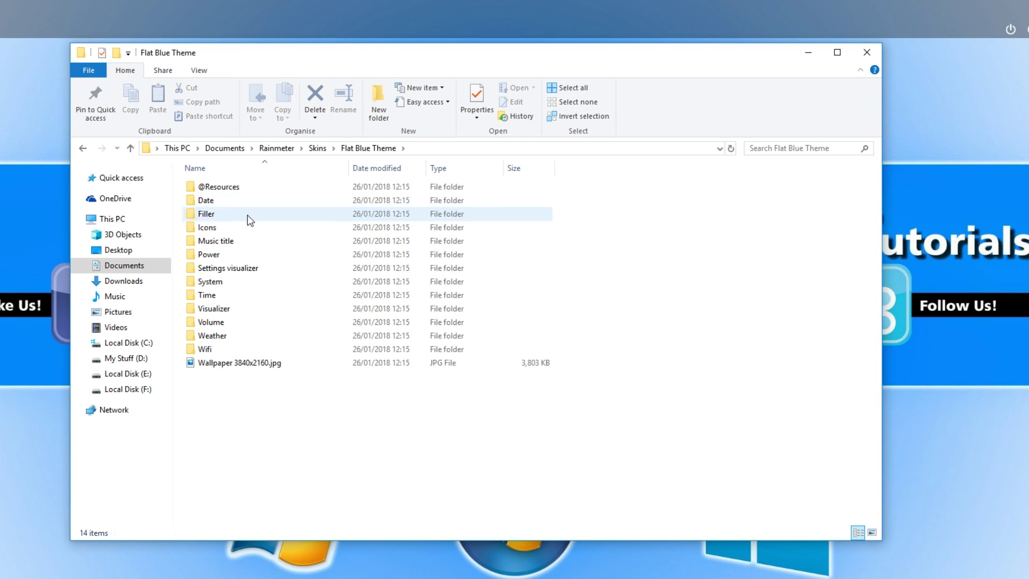
right_click(244, 363)
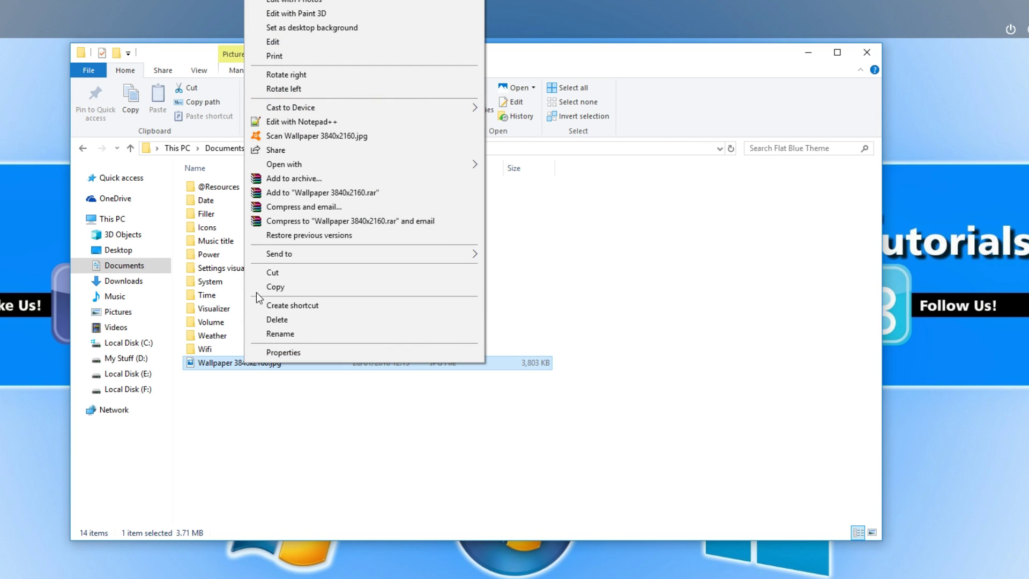
left_click(329, 28)
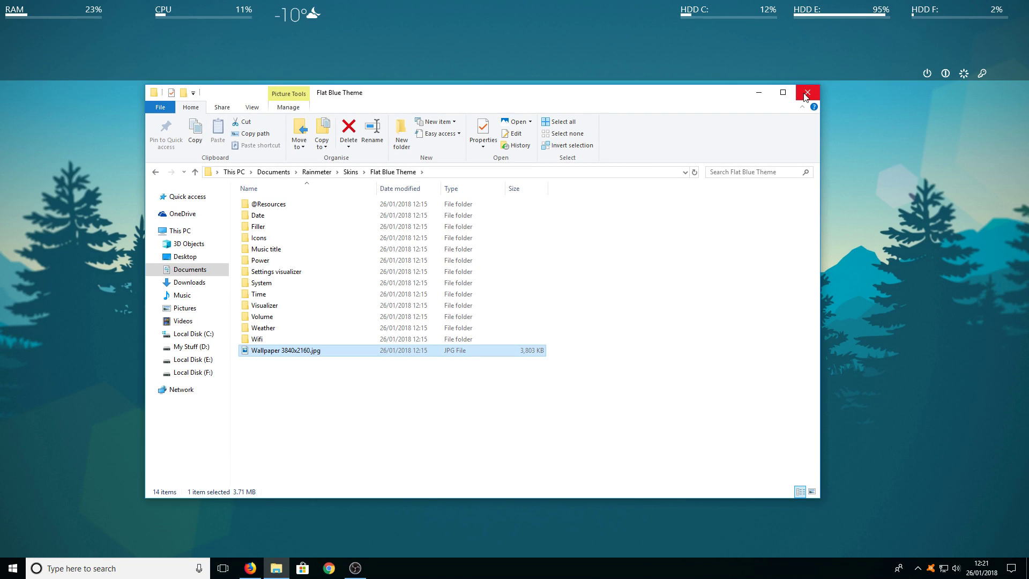
left_click(866, 52)
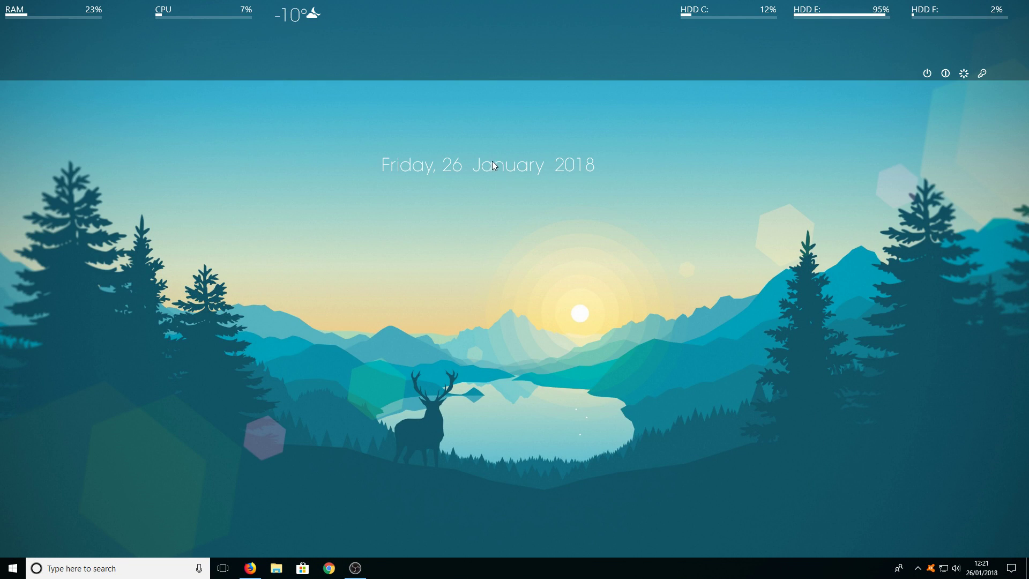
Lower the date skin, then load the large Flat Blue Theme clock and centre it above the date.
left_click_drag(490, 163, 490, 205)
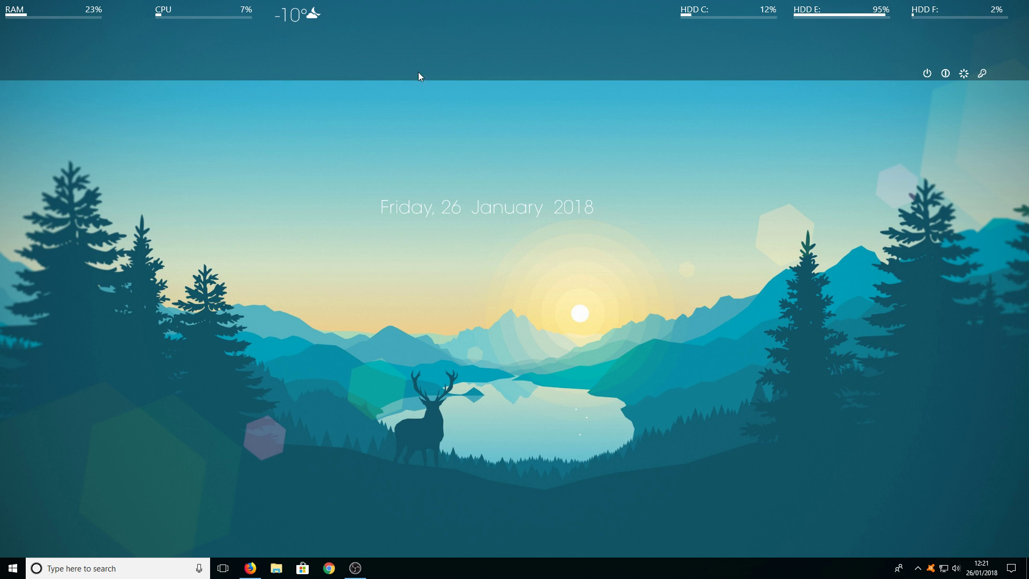
right_click(416, 55)
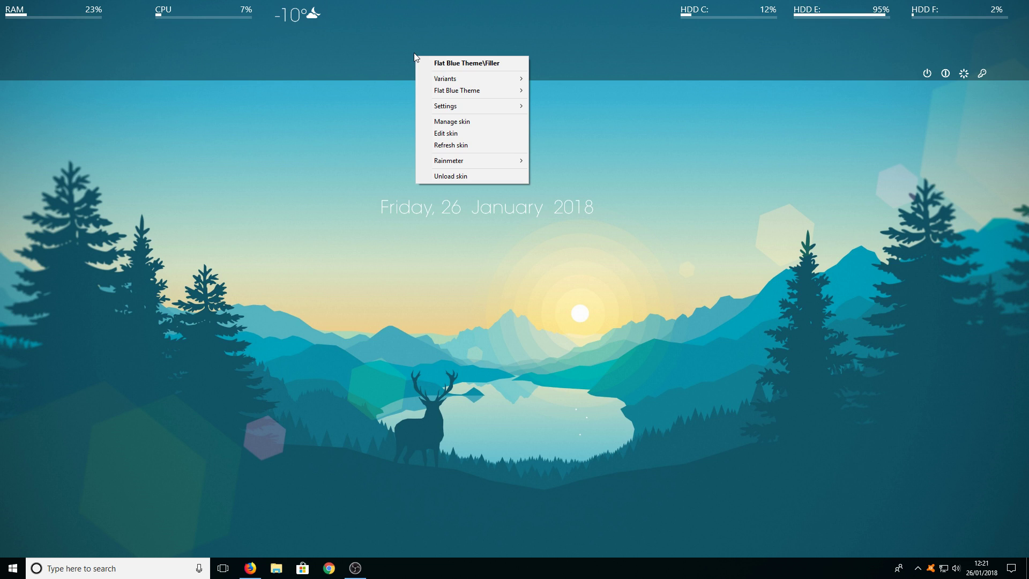
mouse_move(449, 92)
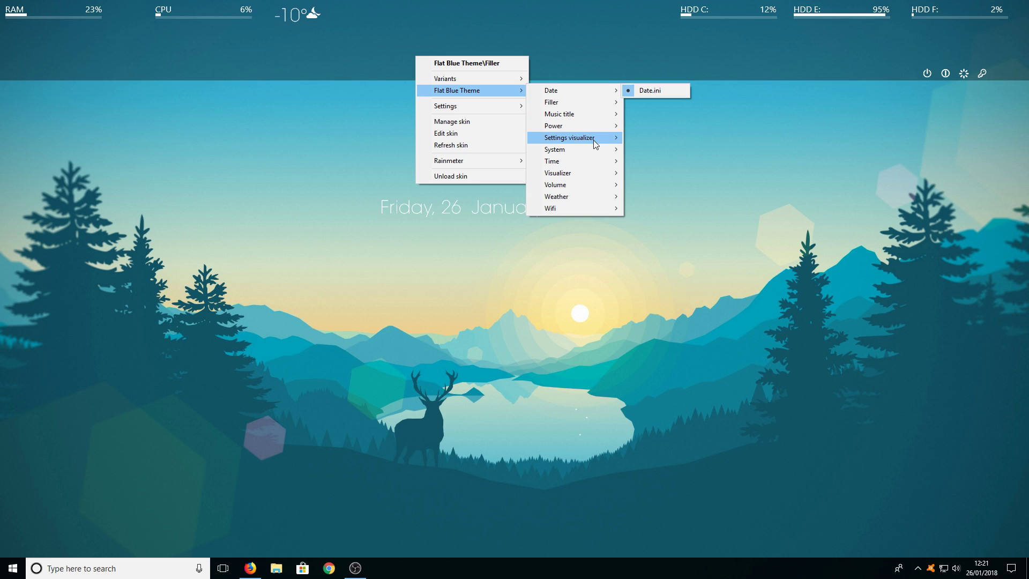
mouse_move(591, 162)
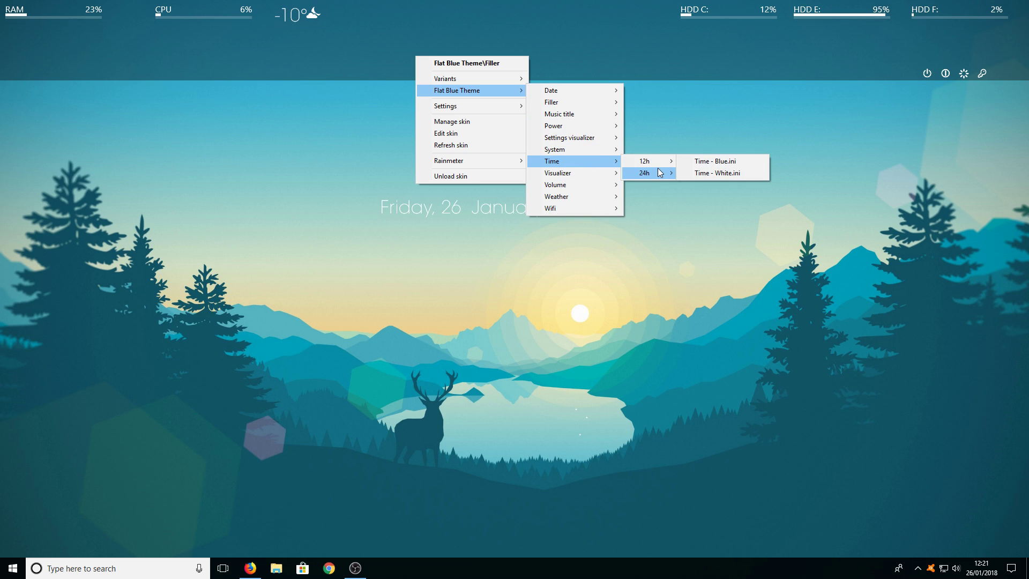
mouse_move(659, 174)
left_click(707, 172)
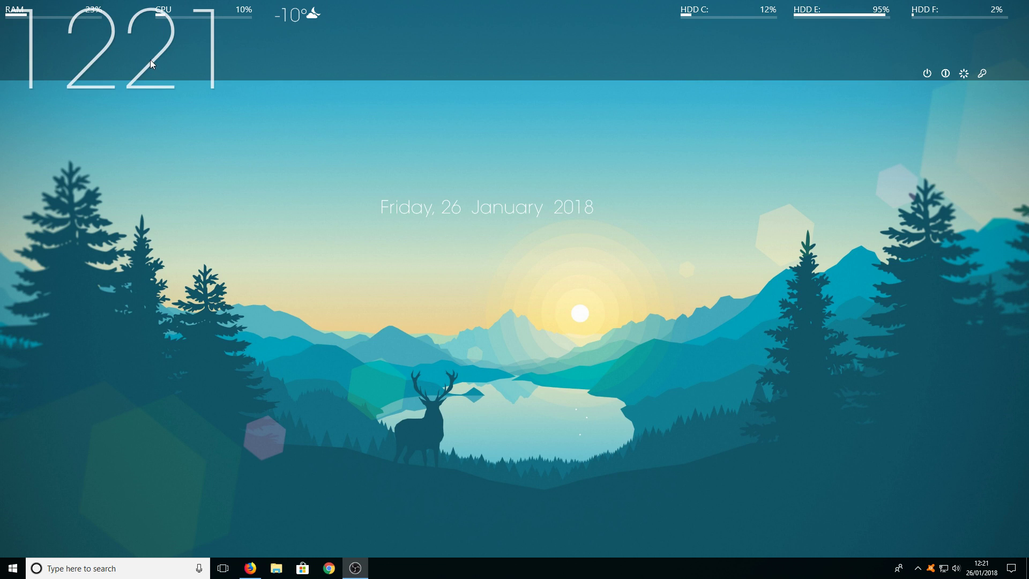
left_click_drag(165, 67, 517, 152)
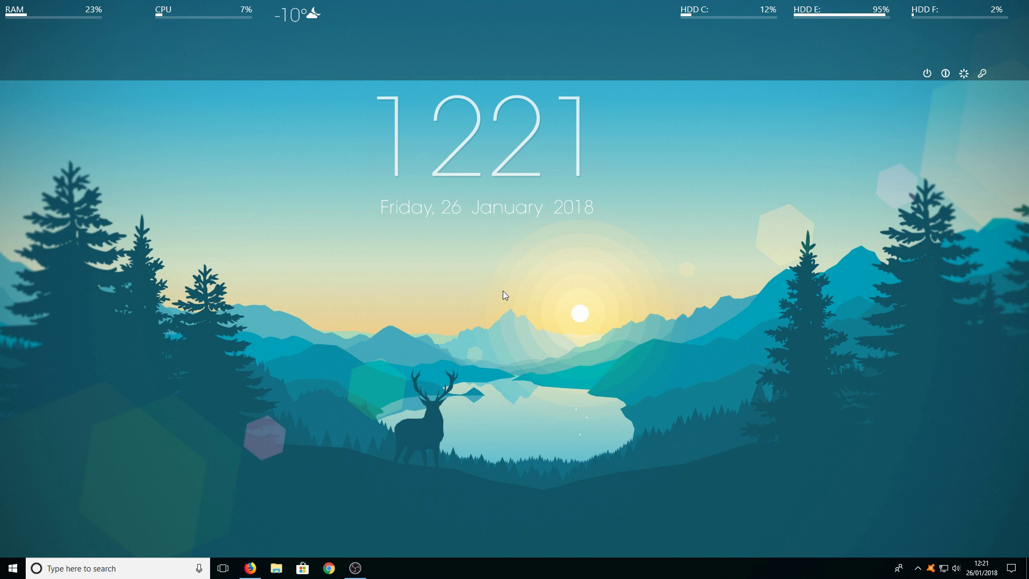
Download the RocketDock-v1.3.5 installer from the RocketDock page in Firefox and run it.
left_click(250, 568)
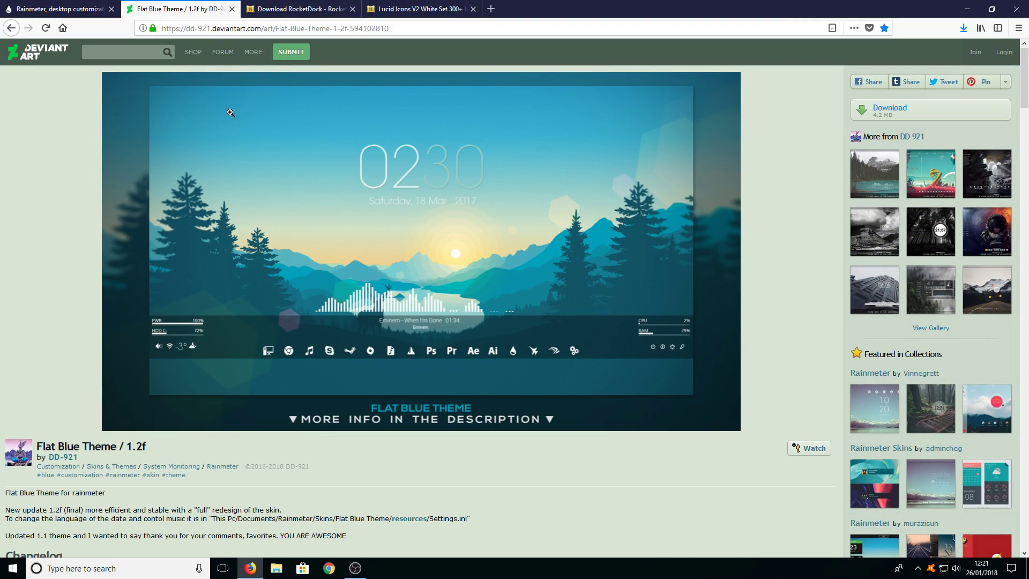
left_click(264, 11)
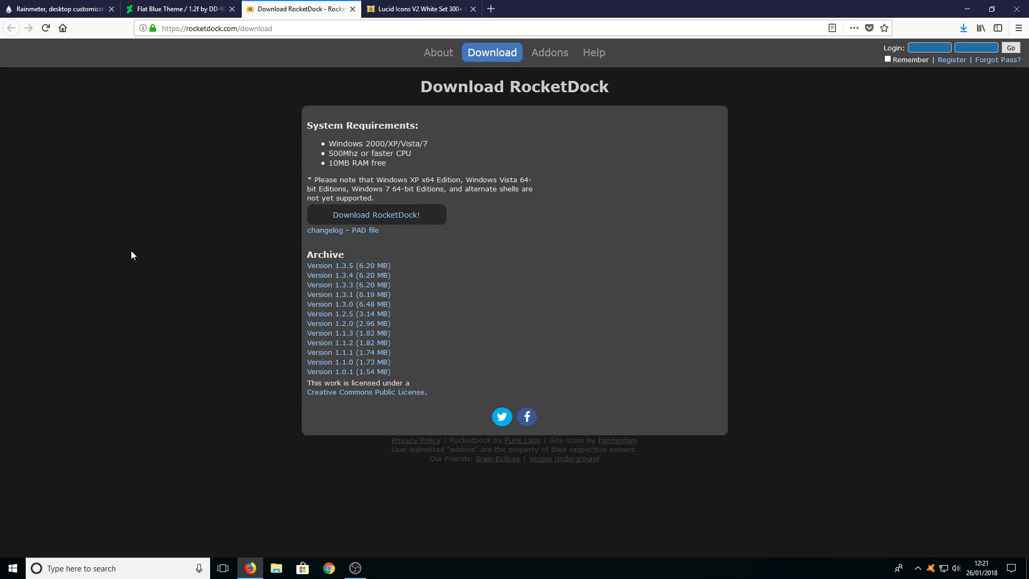
left_click(355, 217)
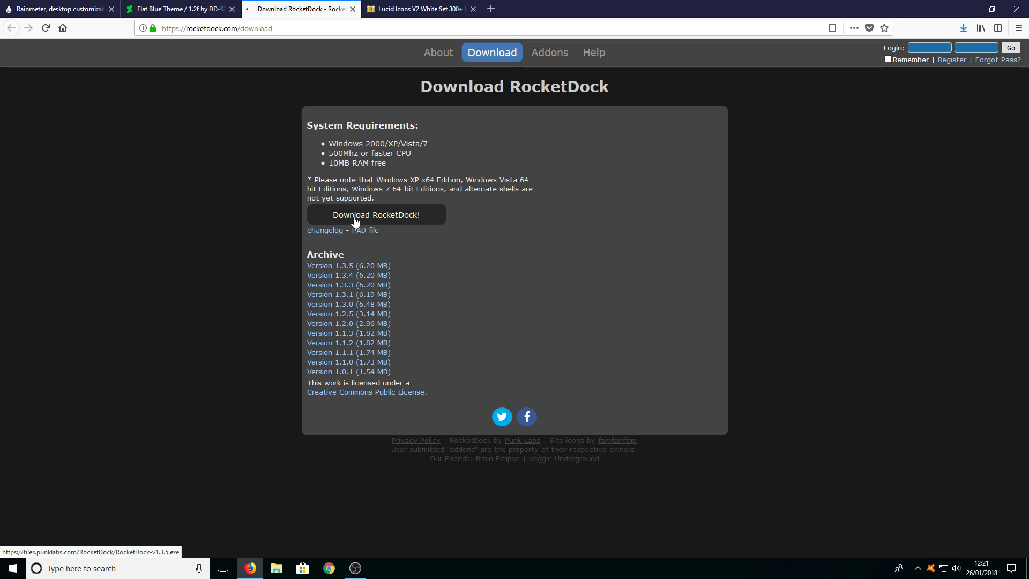
left_click(440, 202)
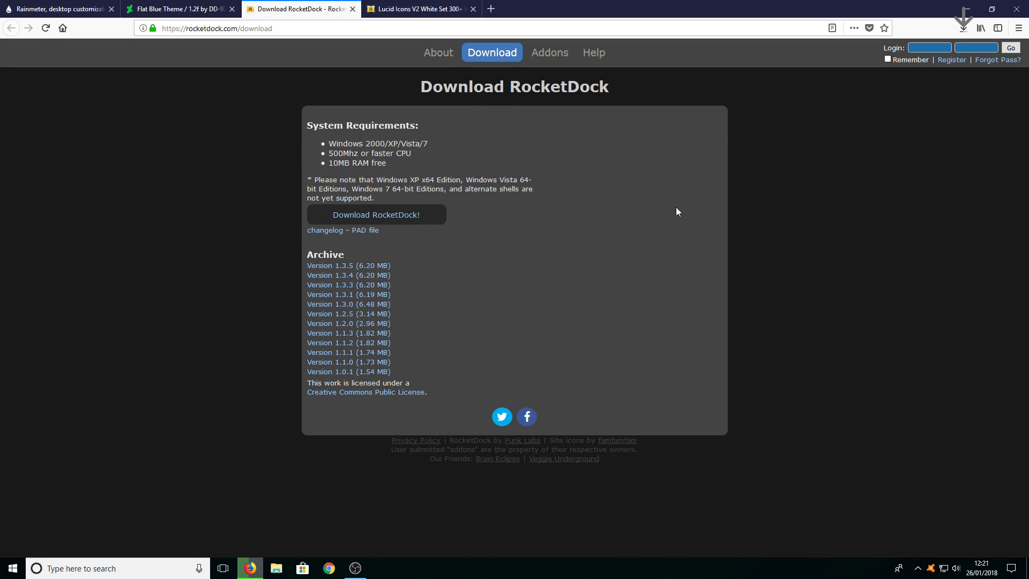
left_click(962, 28)
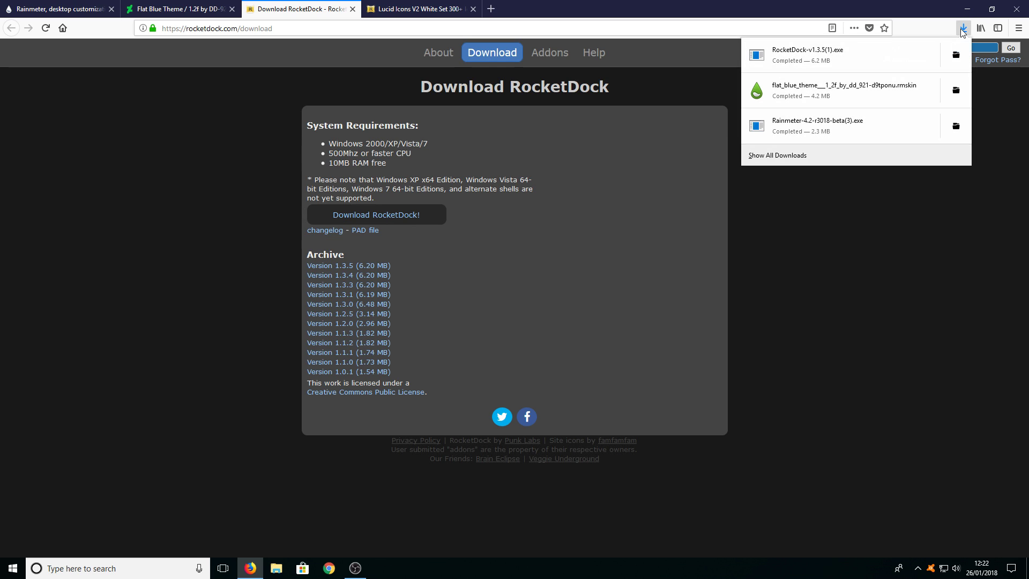
left_click(894, 56)
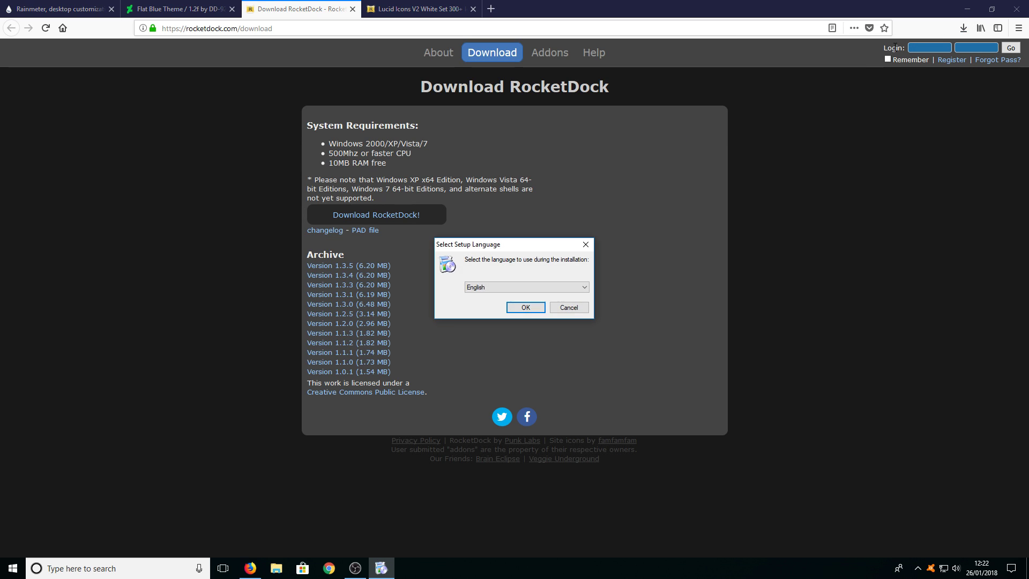
Install RocketDock 1.3.5 in English into the existing Program Files (x86) RocketDock folder, without a desktop icon.
left_click(515, 307)
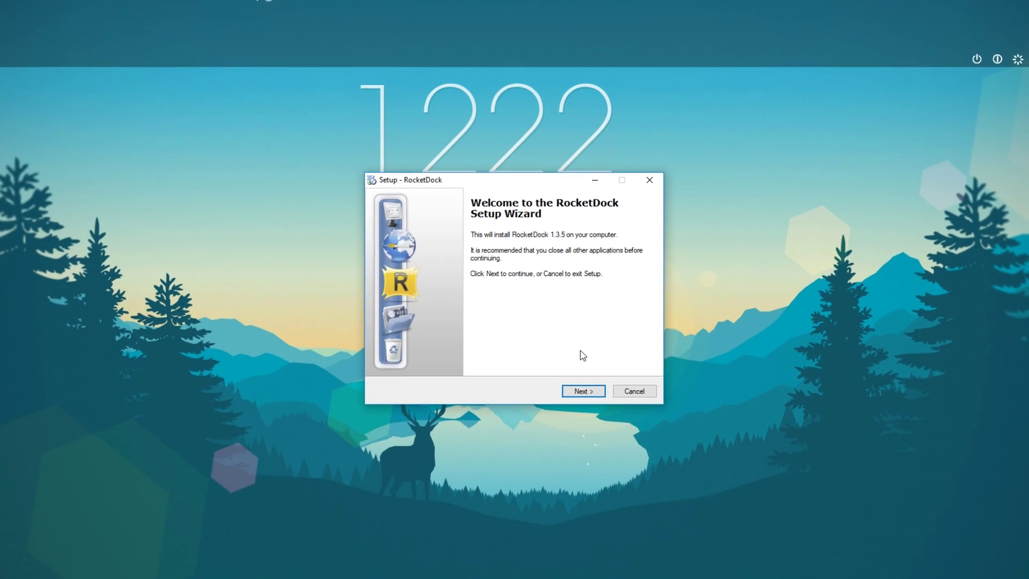
left_click(574, 412)
left_click(441, 375)
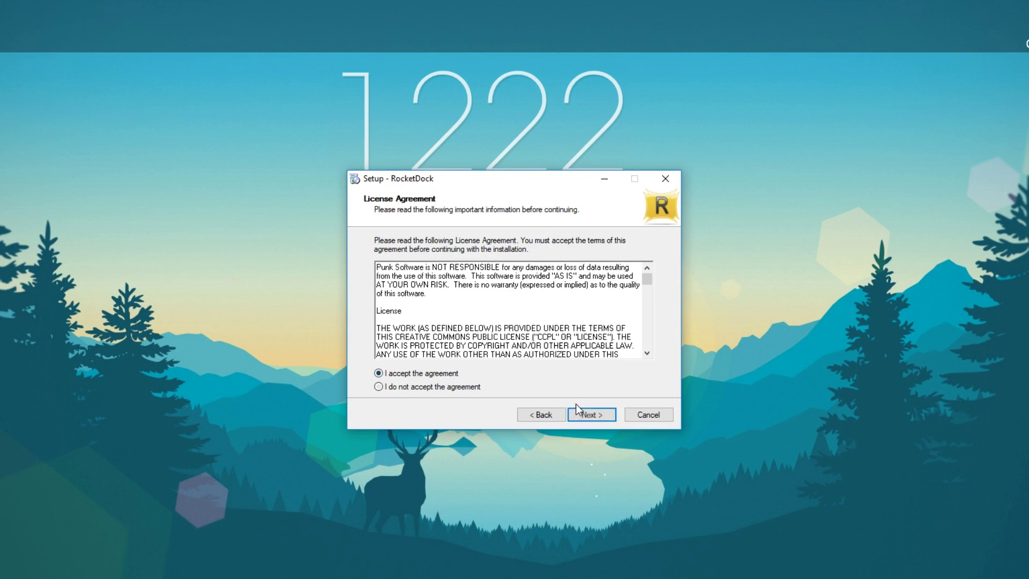
left_click(583, 411)
left_click(587, 414)
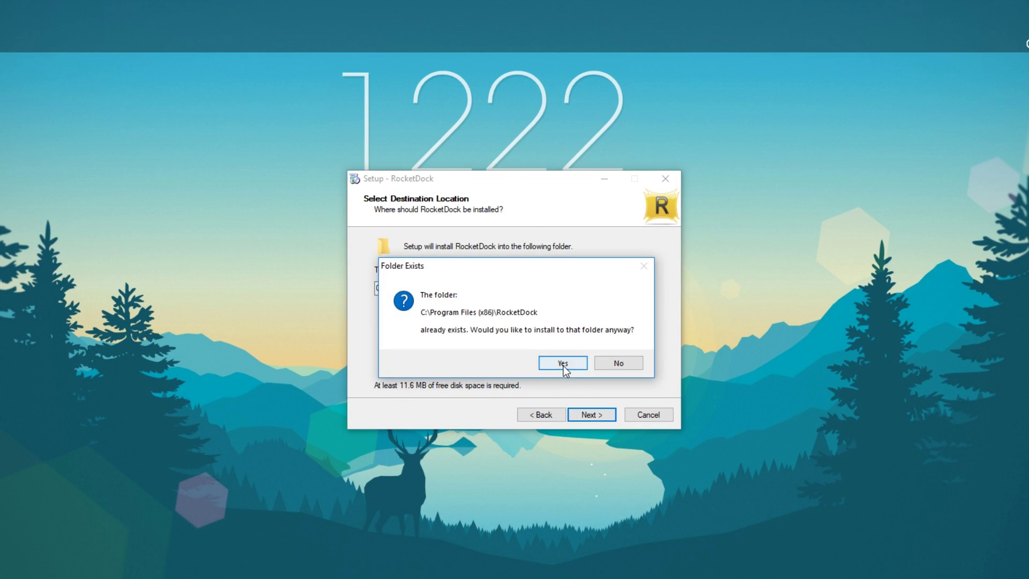
left_click(562, 363)
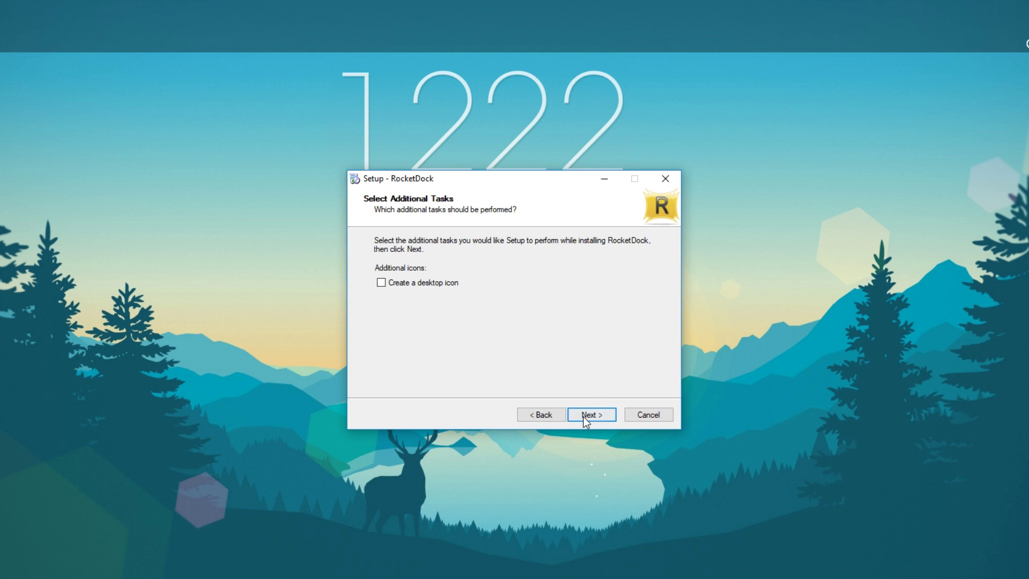
left_click(583, 416)
left_click(583, 415)
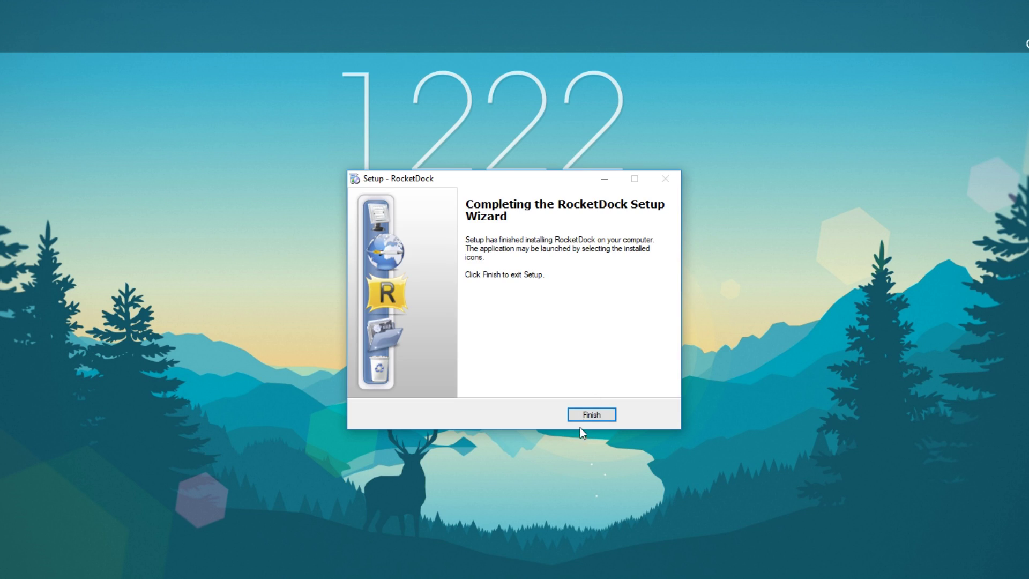
left_click(585, 416)
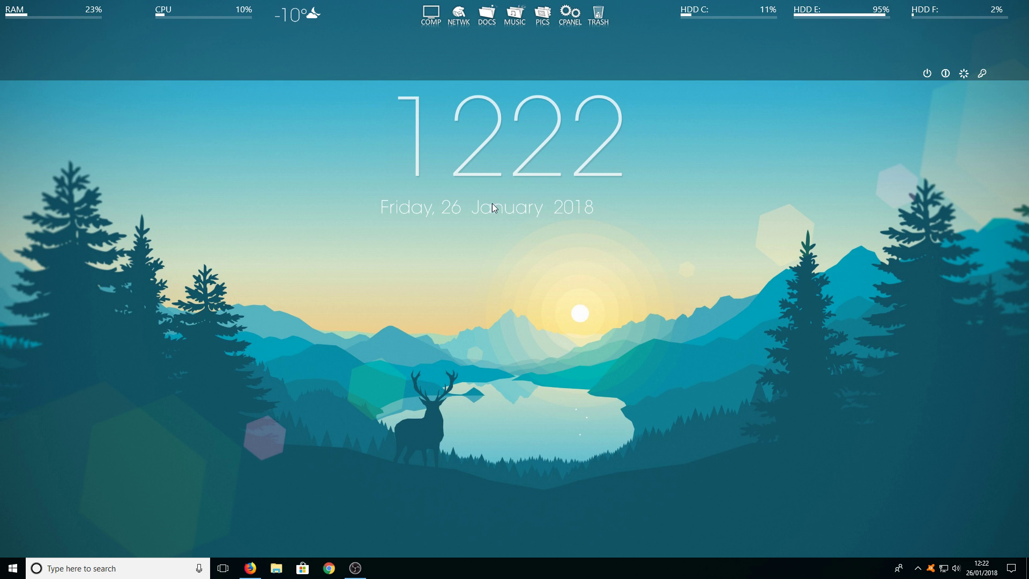
Save the Lucid Icons V2 White Set zip from Firefox and drag Lucid-White-1(1).zip onto the desktop.
key("alt+Tab")
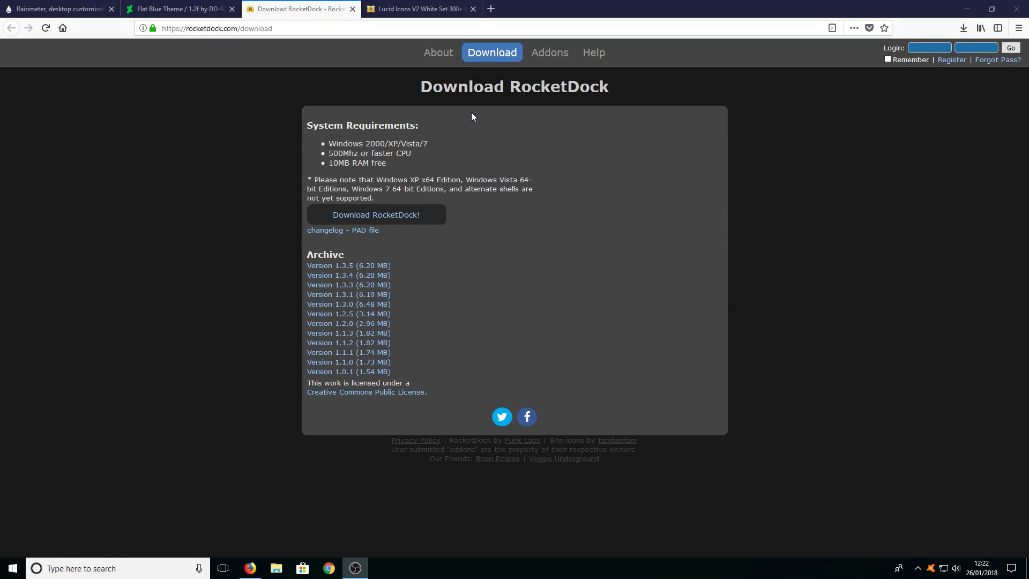
left_click(416, 10)
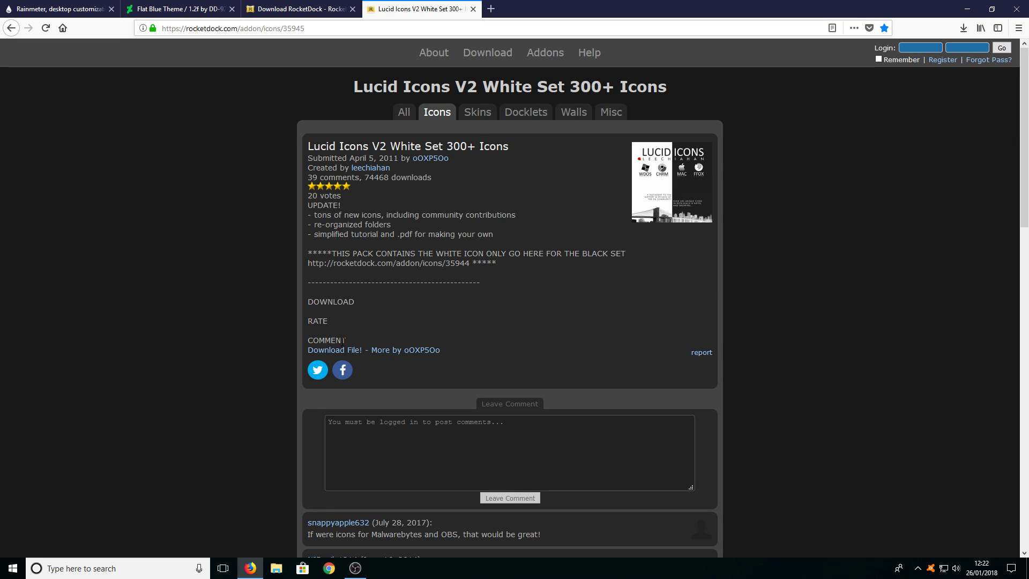
left_click(334, 352)
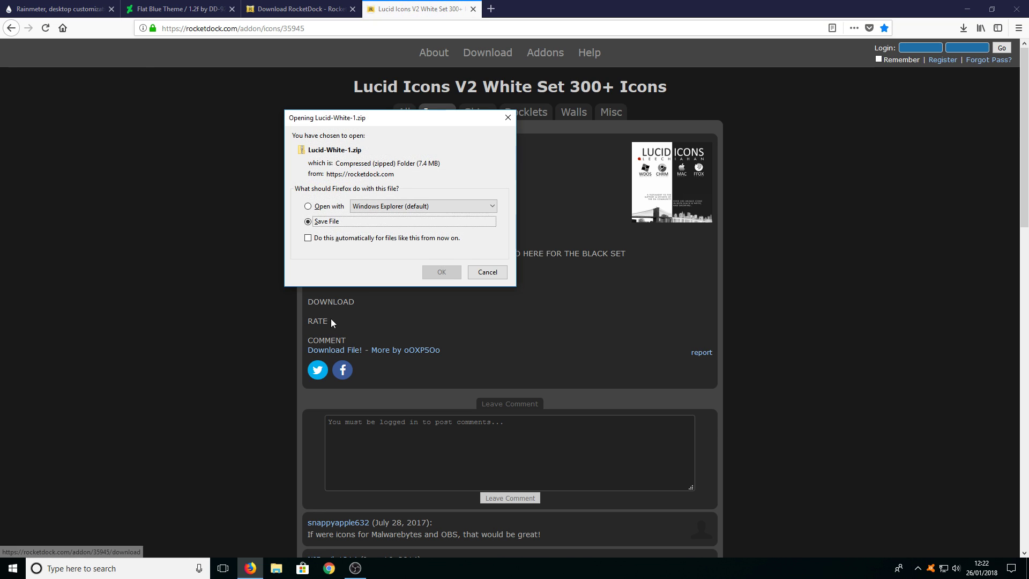
left_click(441, 273)
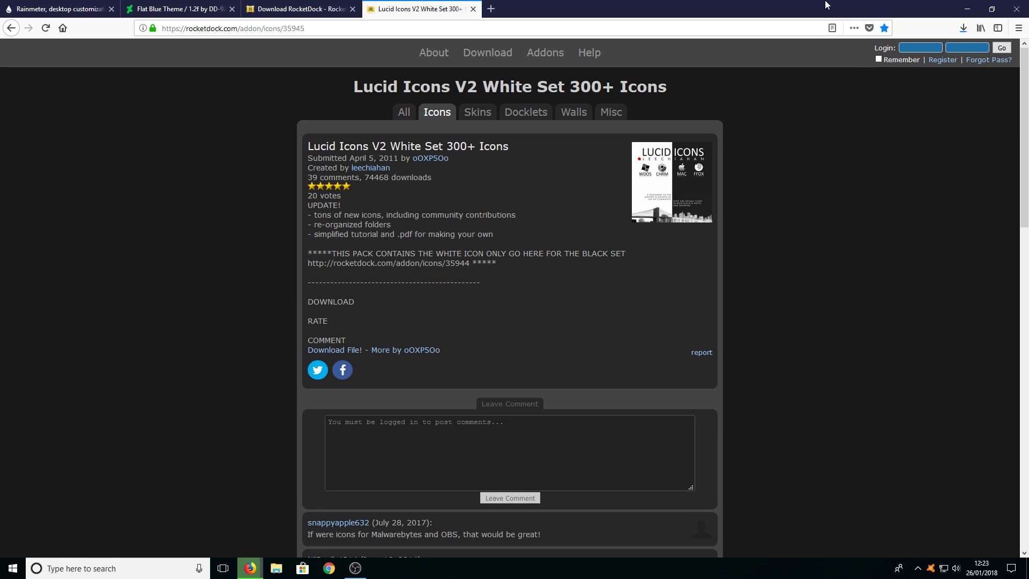
left_click(991, 9)
left_click(913, 59)
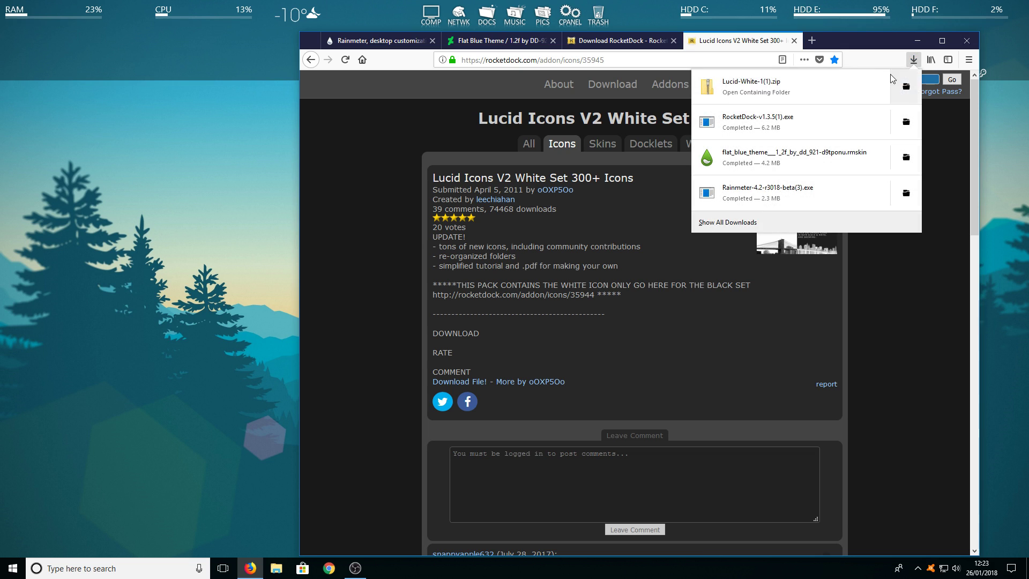
left_click_drag(750, 86, 123, 228)
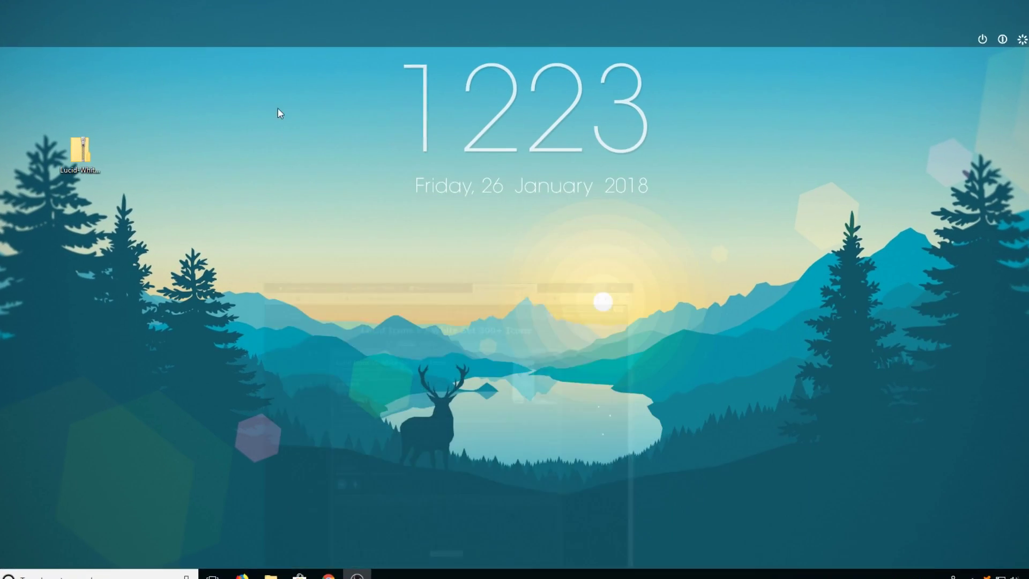
Extract Lucid-White-1(1).zip into its suggested desktop folder and move that Explorer window left.
right_click(82, 153)
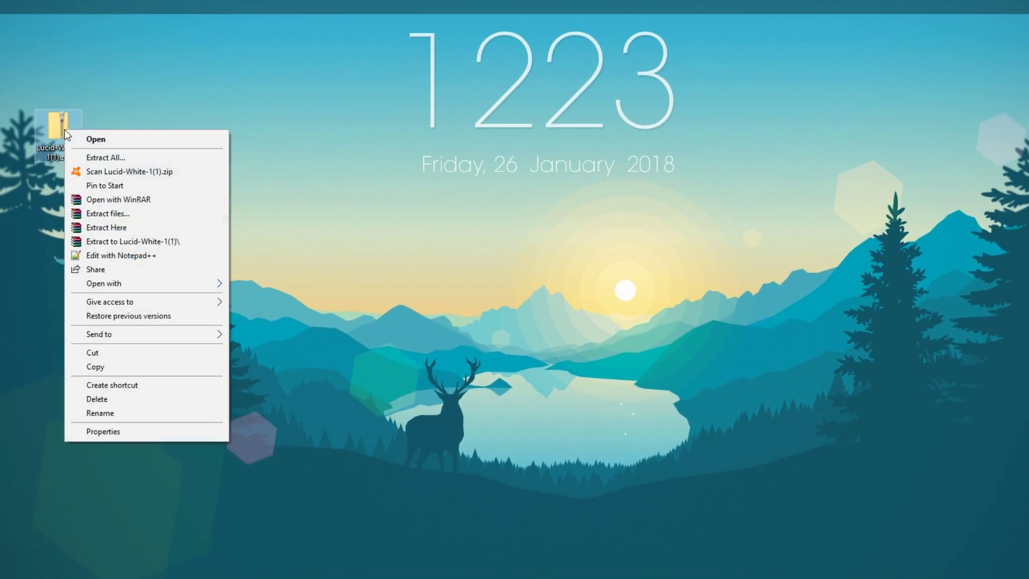
left_click(84, 143)
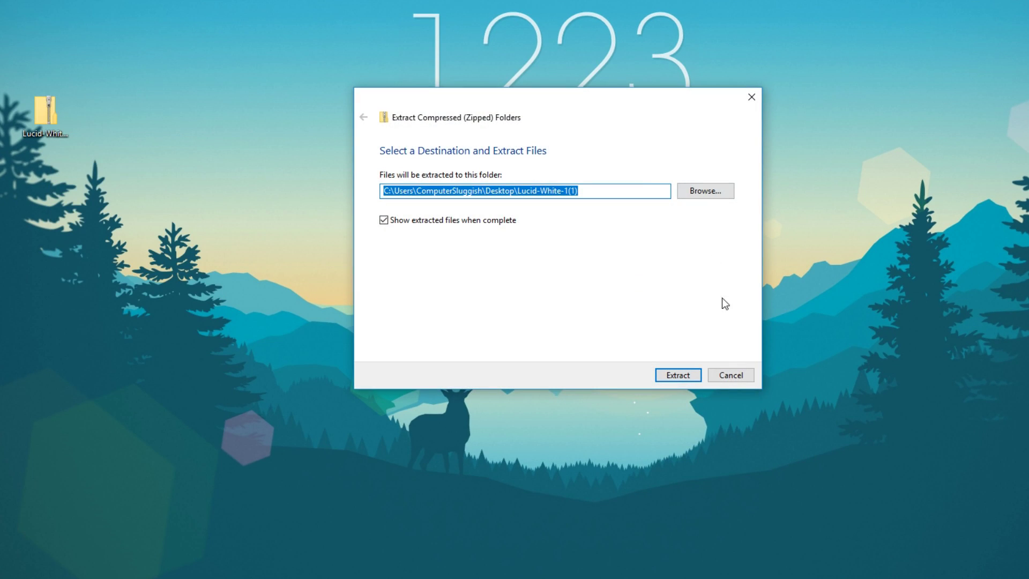
left_click(679, 374)
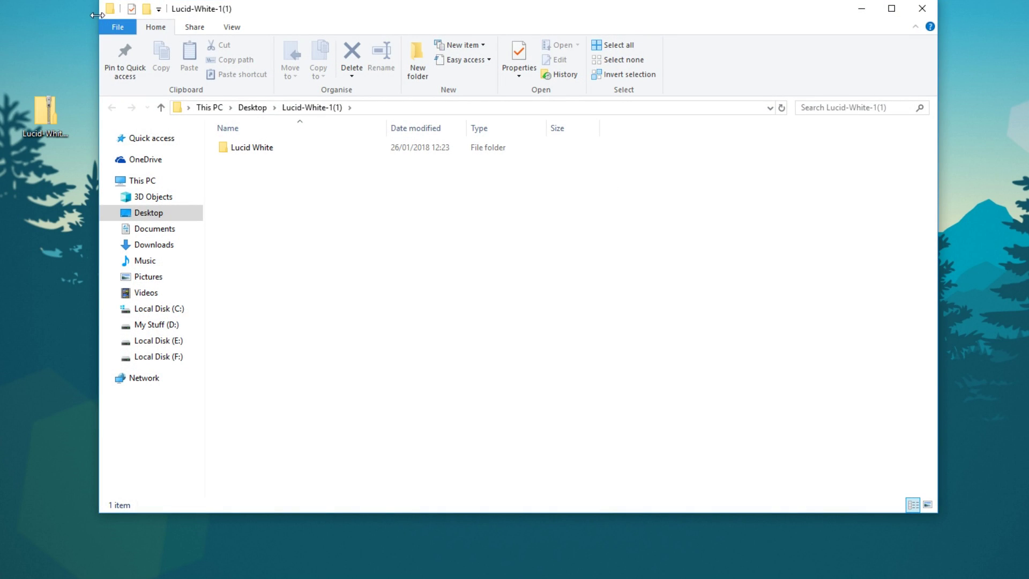
left_click_drag(408, 9, 314, 7)
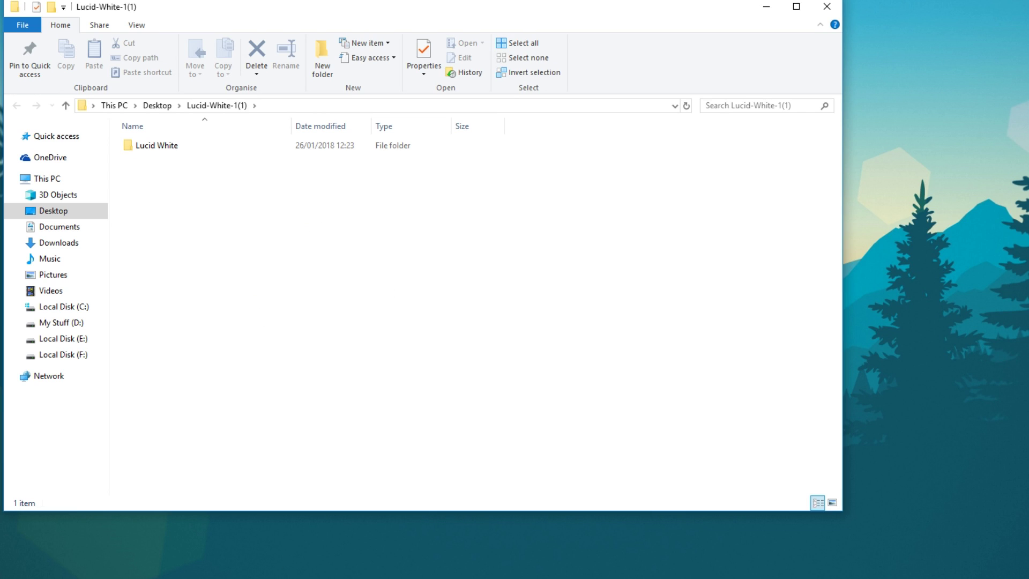
In a second File Explorer window, navigate to C:\Program Files (x86)\RocketDock.
right_click(262, 576)
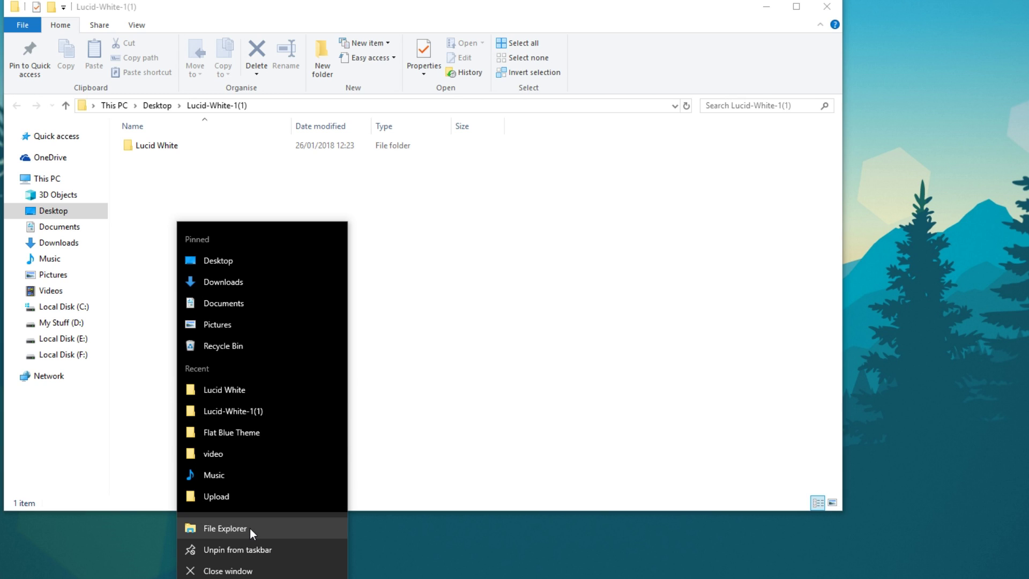
left_click(376, 494)
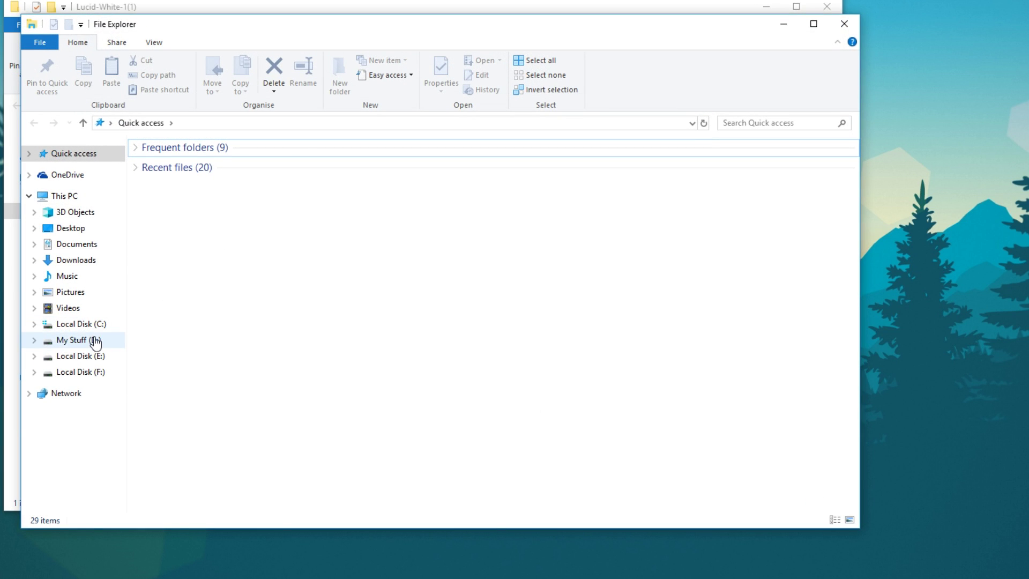
left_click(79, 325)
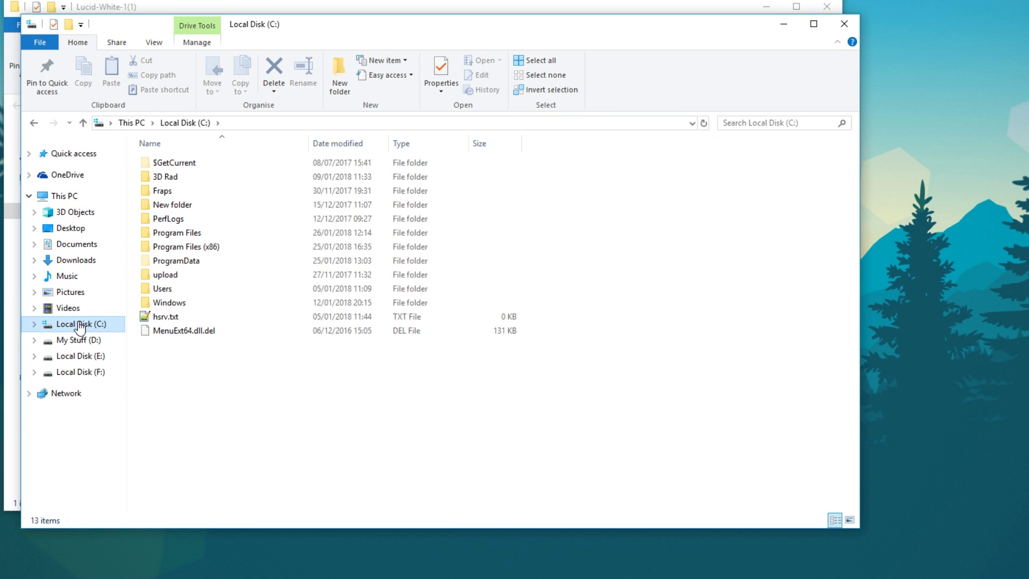
double_click(194, 247)
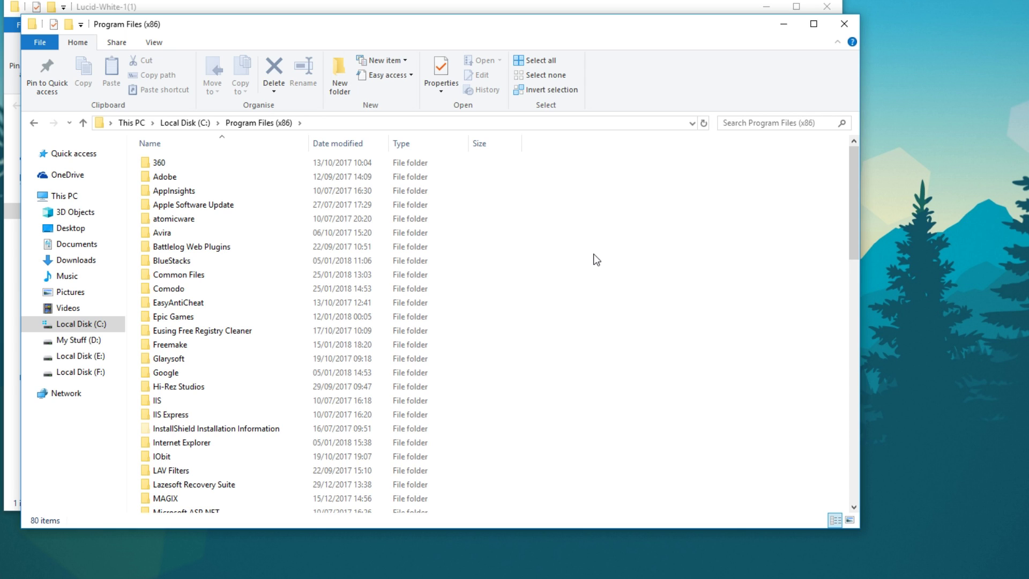
scroll(577, 261, "down", 8)
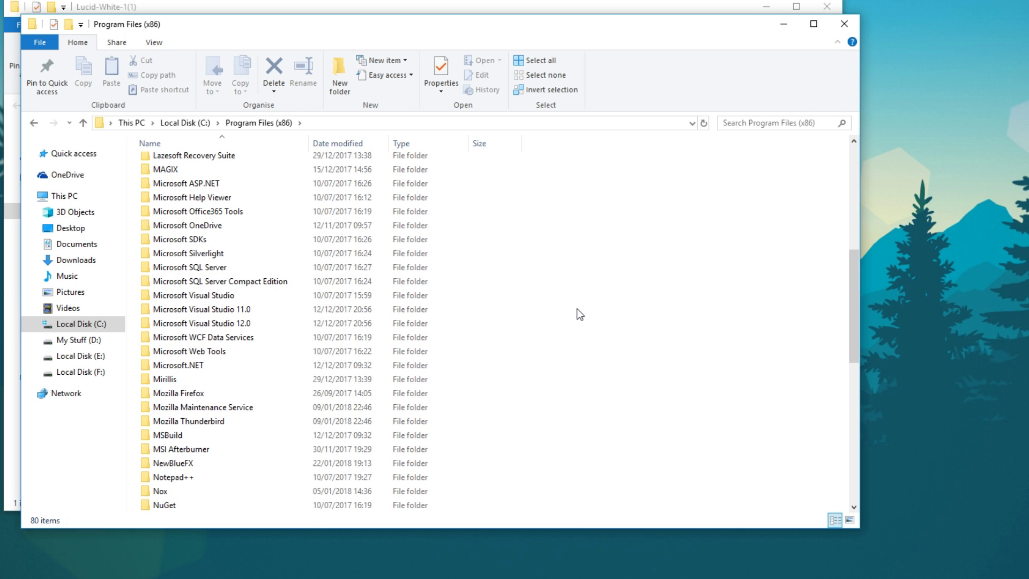
scroll(551, 379, "down", 4)
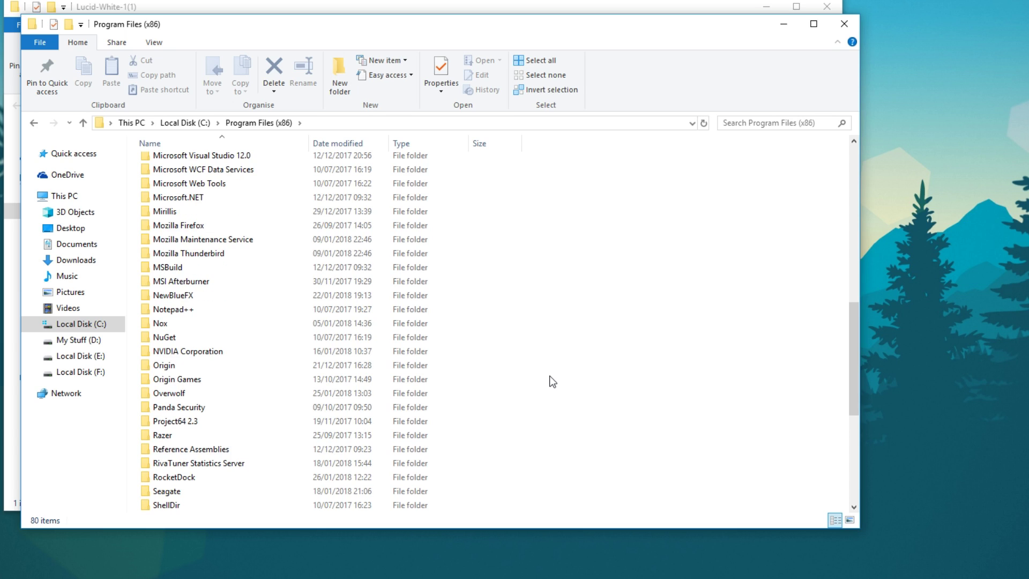
scroll(214, 472, "down", 1)
double_click(183, 428)
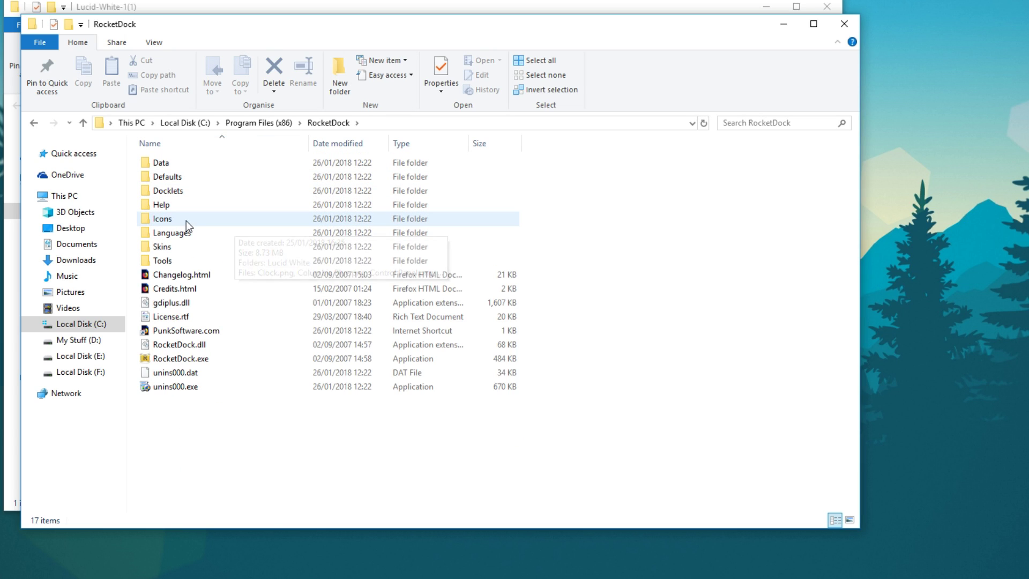
Delete the old Lucid White folder from RocketDock's Icons folder, granting admin permission.
double_click(186, 221)
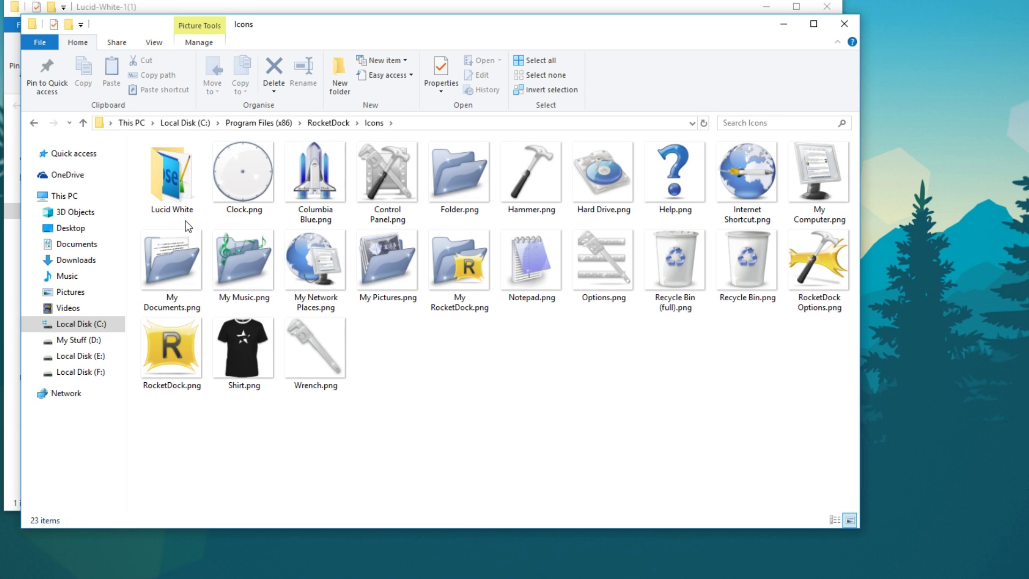
left_click(175, 181)
key("Delete")
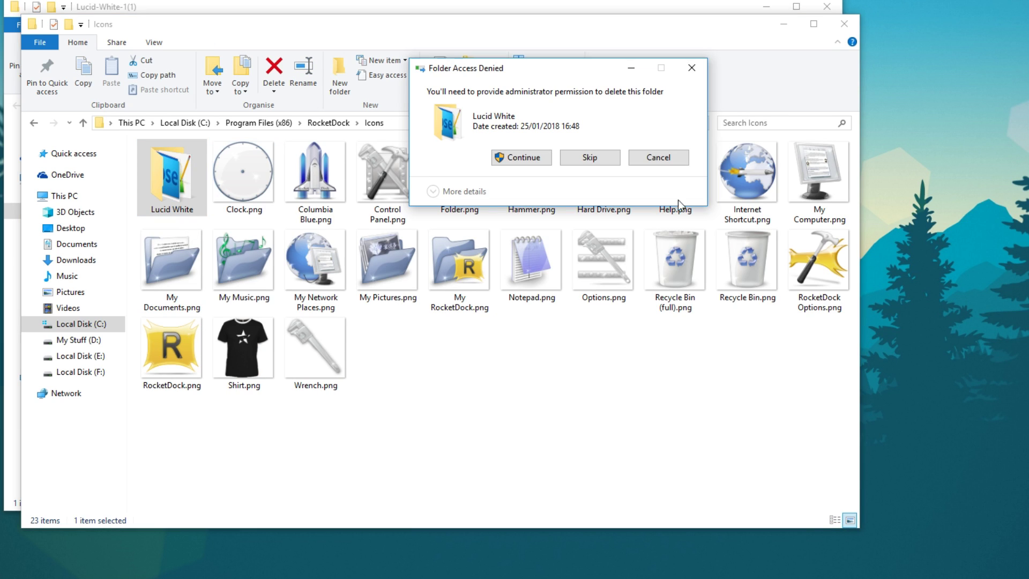
left_click(535, 157)
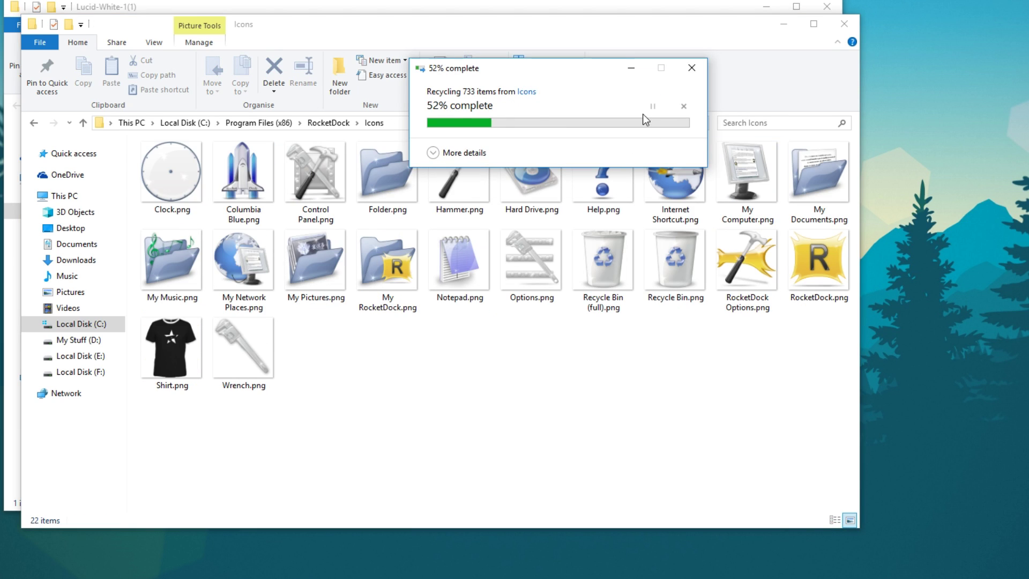
Copy the extracted Lucid White folder into RocketDock's Icons folder, granting admin permission.
left_click_drag(345, 25, 721, 35)
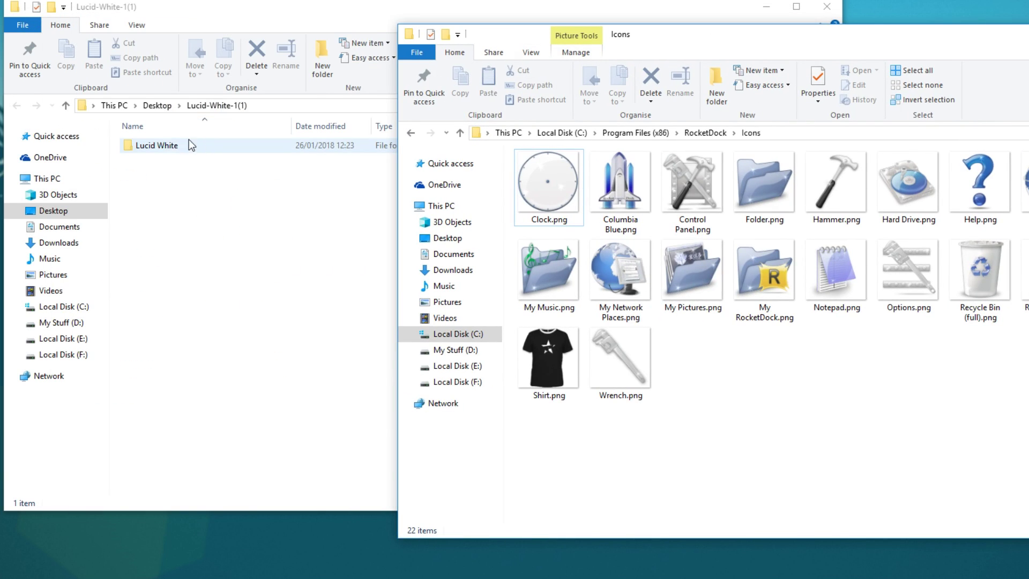
right_click(161, 146)
left_click(219, 390)
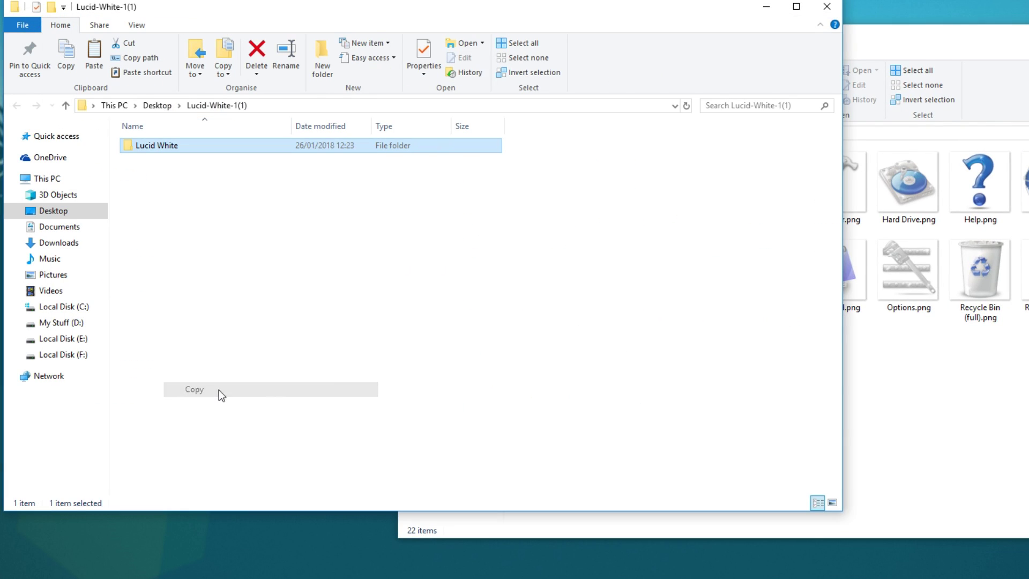
left_click(849, 407)
right_click(790, 402)
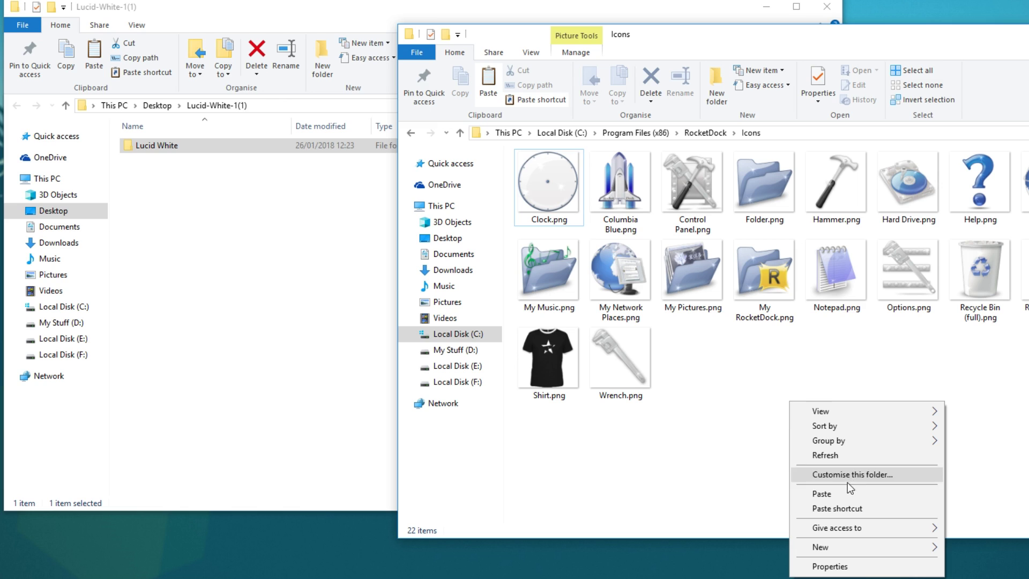
left_click(822, 494)
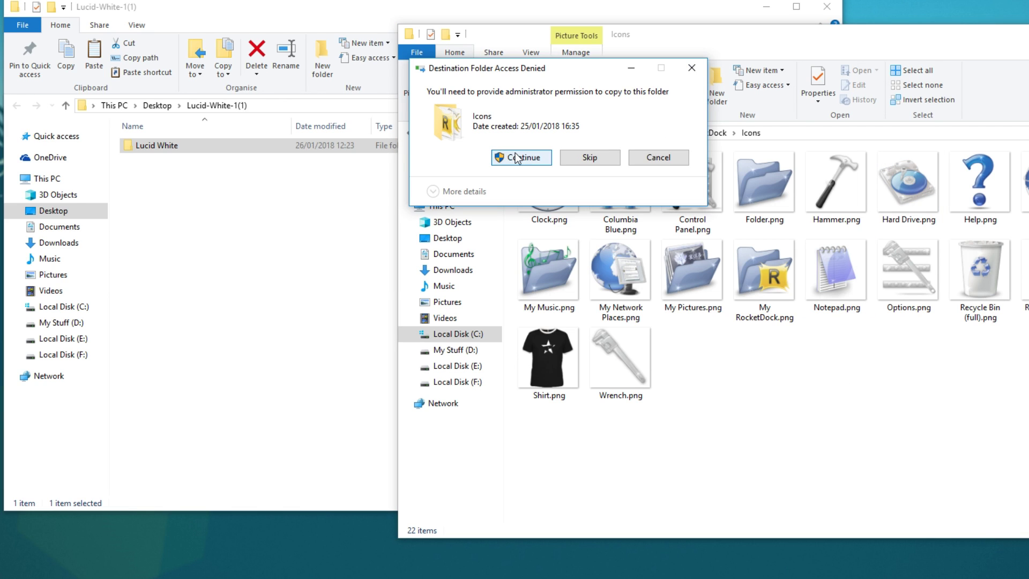
left_click(588, 158)
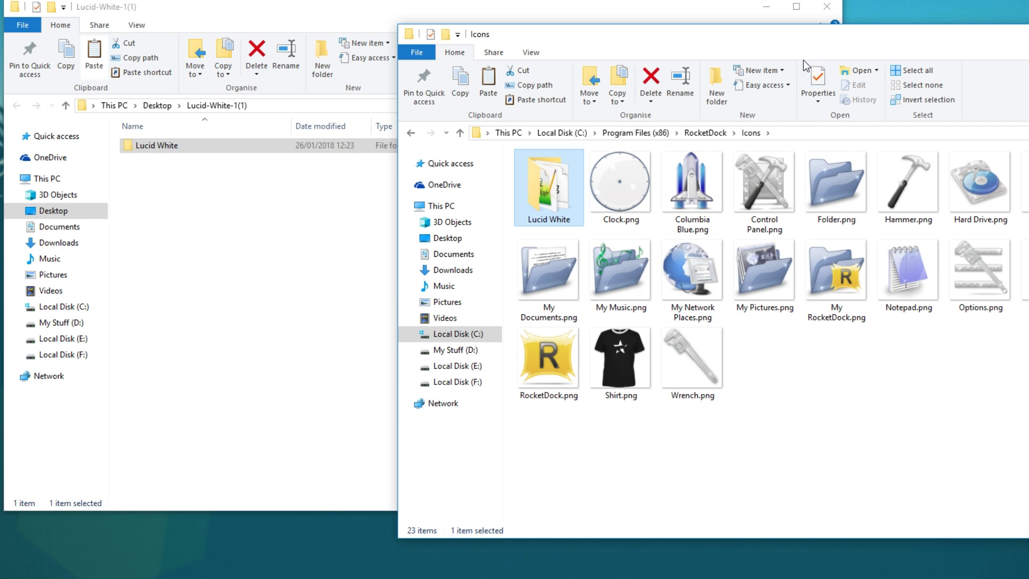
left_click_drag(774, 32, 609, 27)
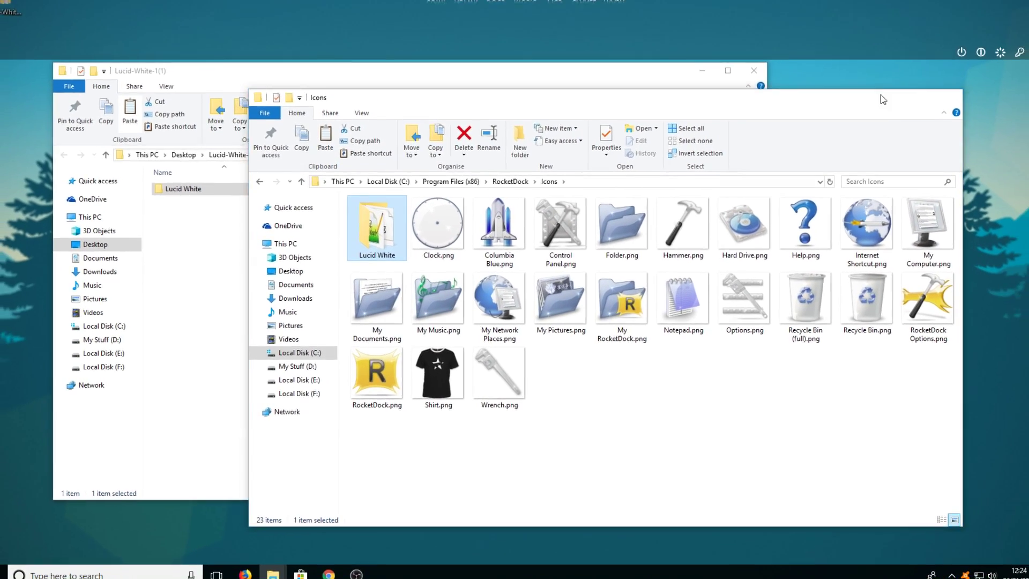
Clear the Explorer windows away, then open and dismiss the MUSIC item's icon settings unchanged.
left_click(947, 97)
left_click(676, 88)
right_click(517, 20)
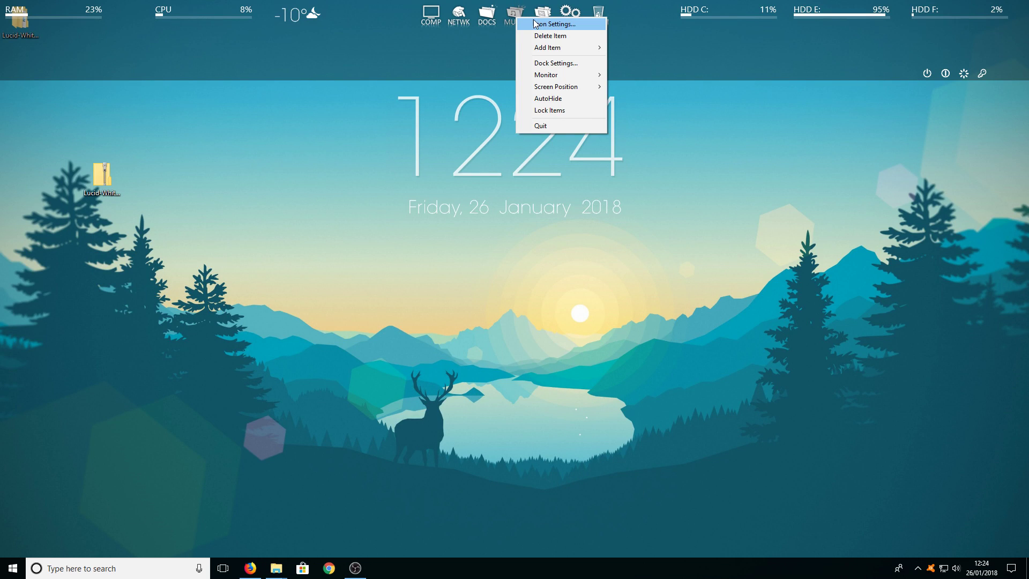
left_click(535, 24)
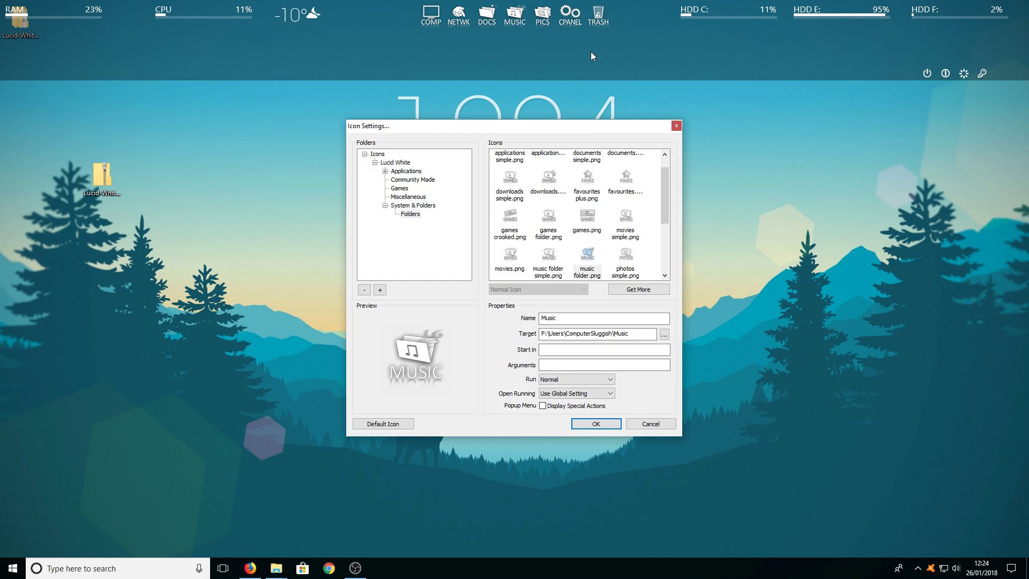
key("Escape")
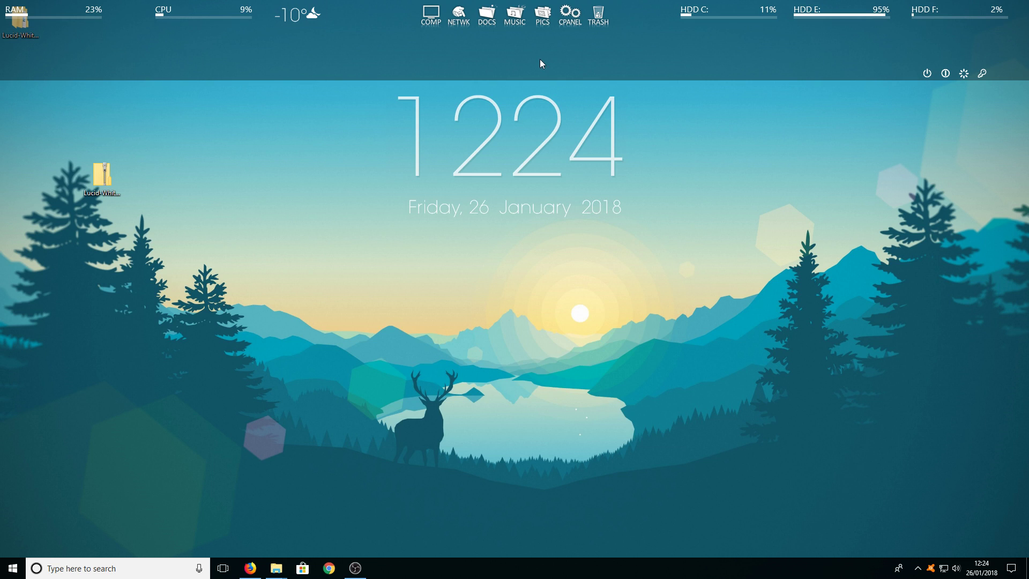
Set the COMP dock icon to Lucid White > System & Folders > computer simple.png.
right_click(430, 22)
left_click(441, 23)
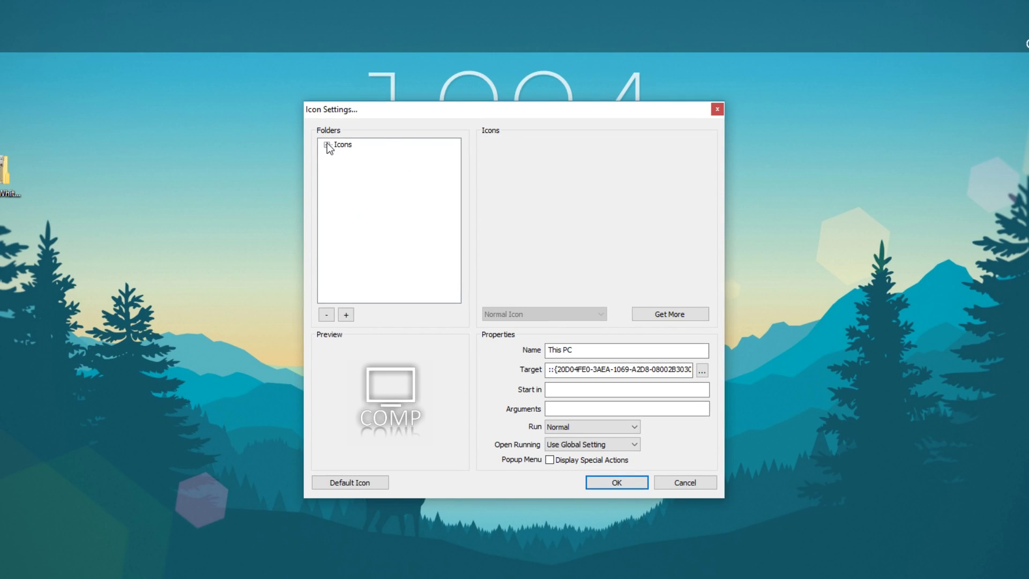
left_click(340, 144)
double_click(339, 145)
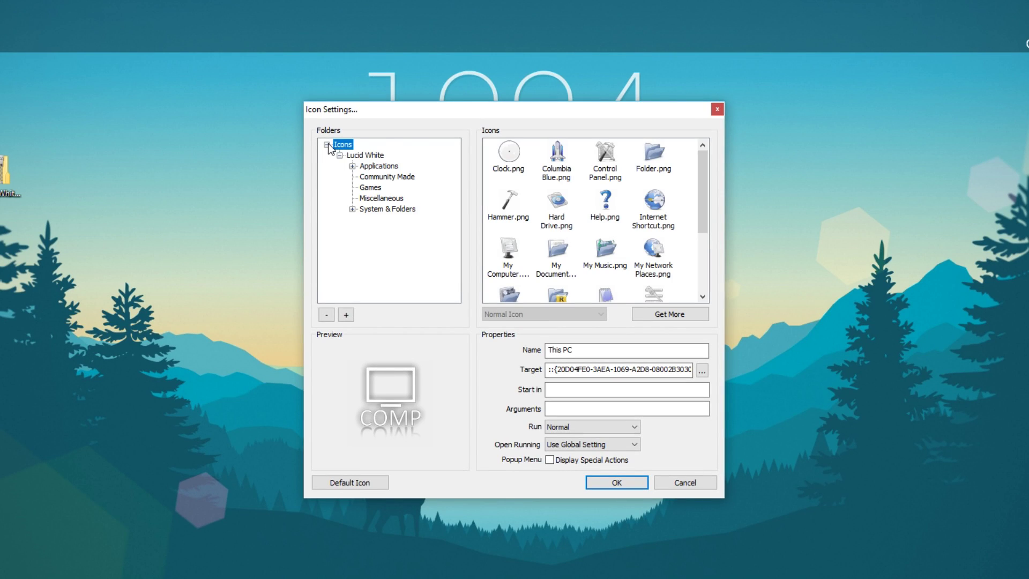
left_click(356, 155)
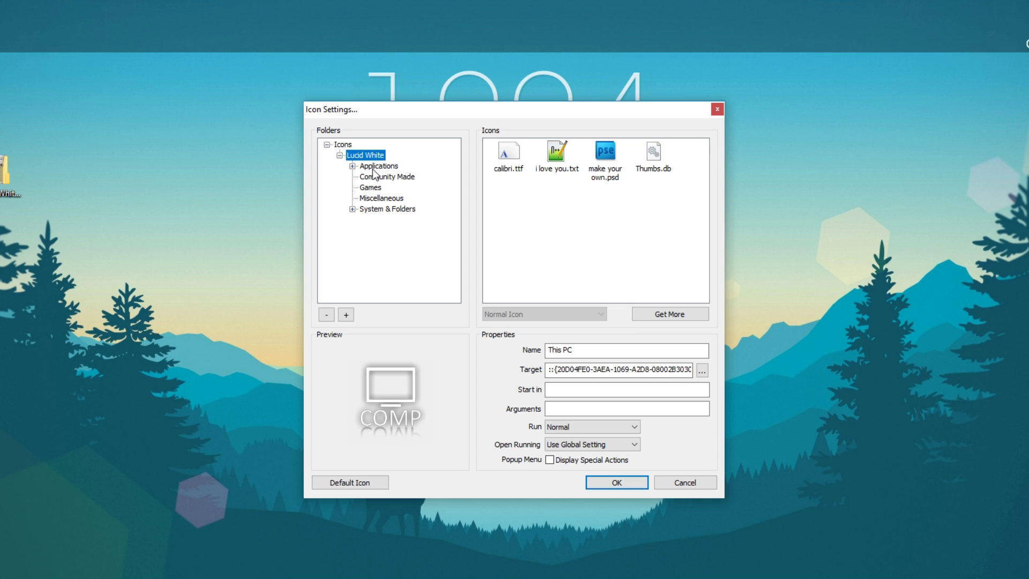
left_click(373, 210)
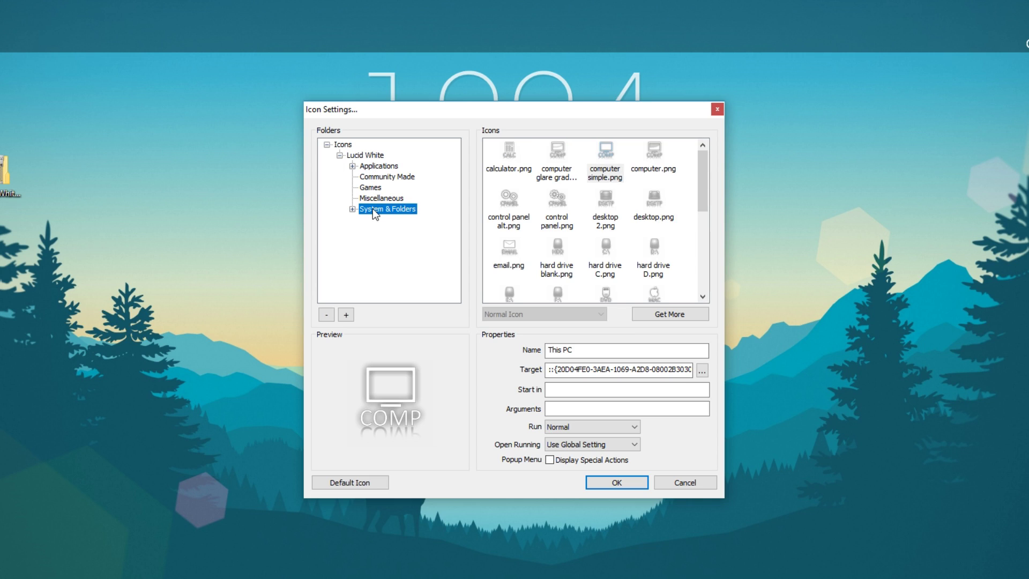
left_click(610, 160)
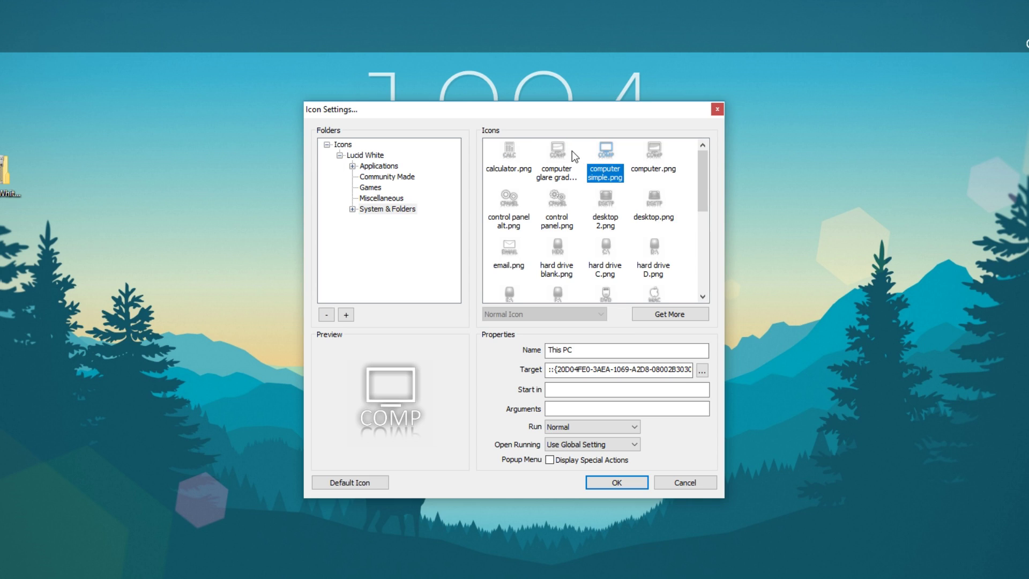
left_click(626, 482)
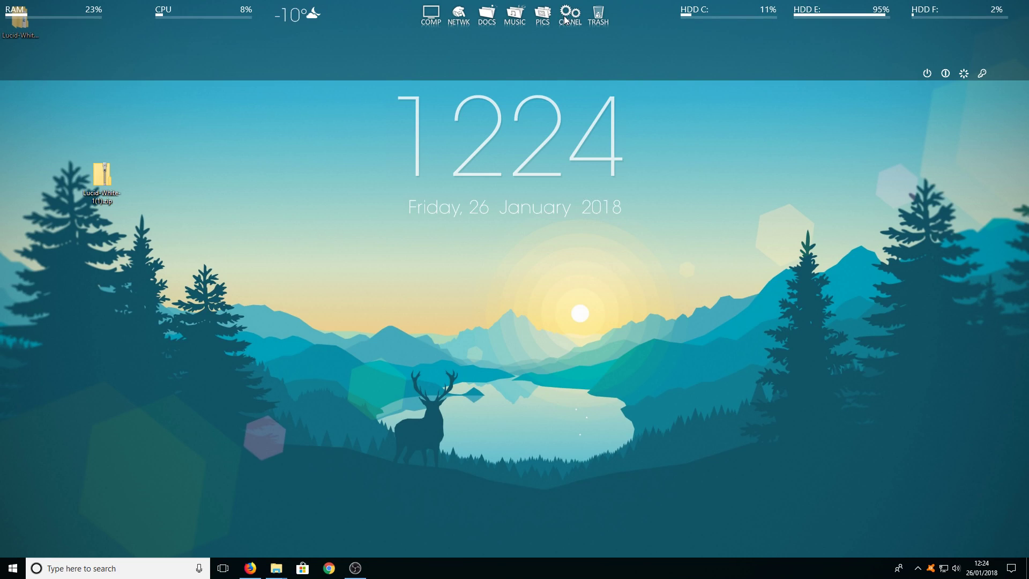
In TRASH's icon settings, switch to the Full Recycle Bin state and choose recycle bin full.png.
left_click(597, 16)
right_click(597, 16)
mouse_move(613, 62)
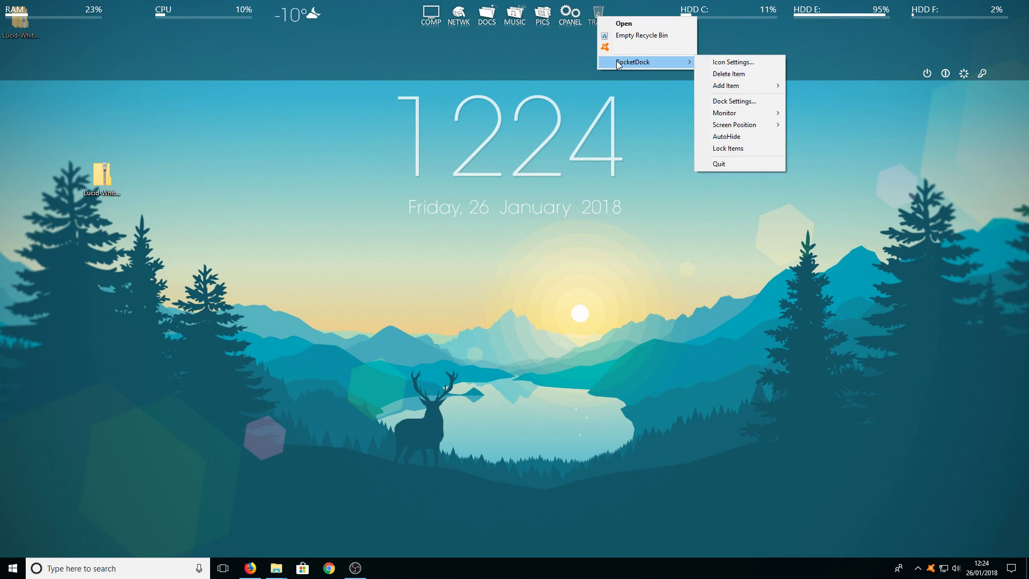
left_click(734, 62)
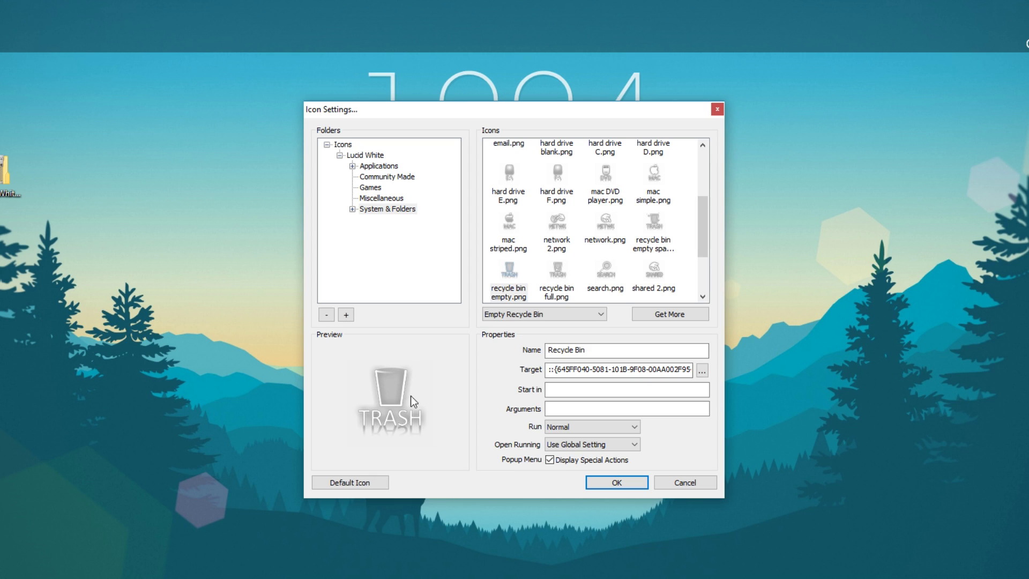
left_click(540, 315)
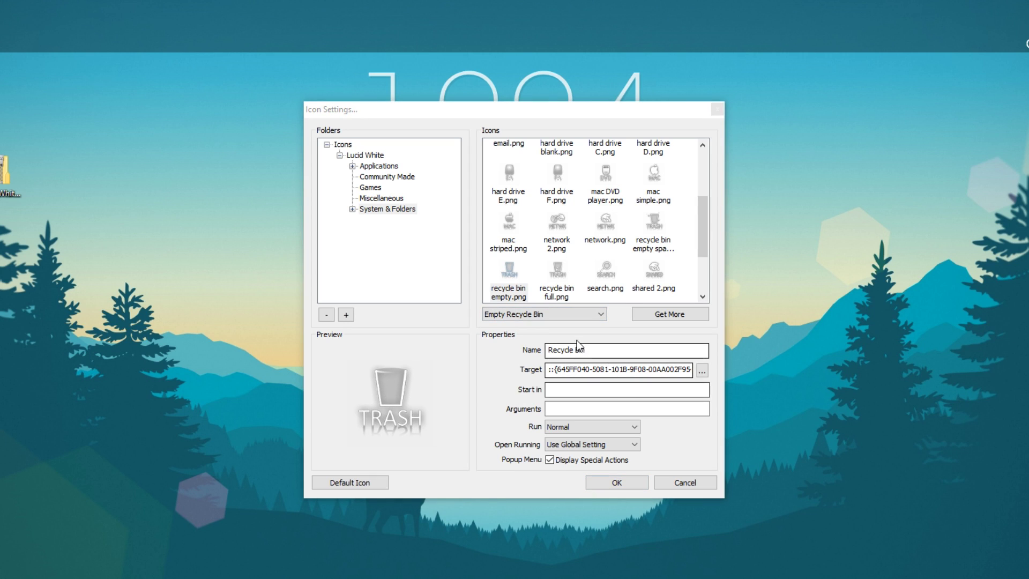
left_click(554, 315)
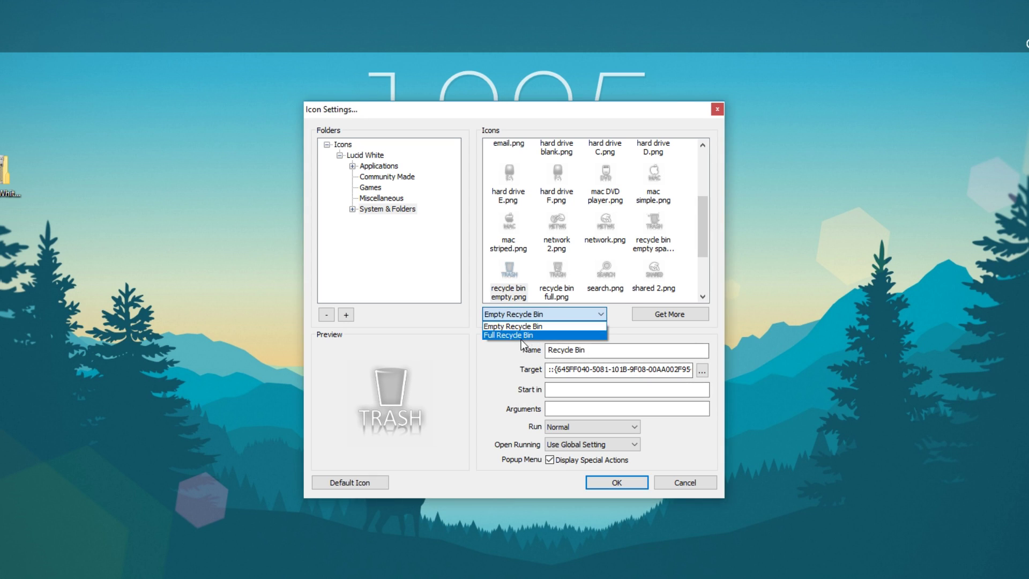
left_click(516, 335)
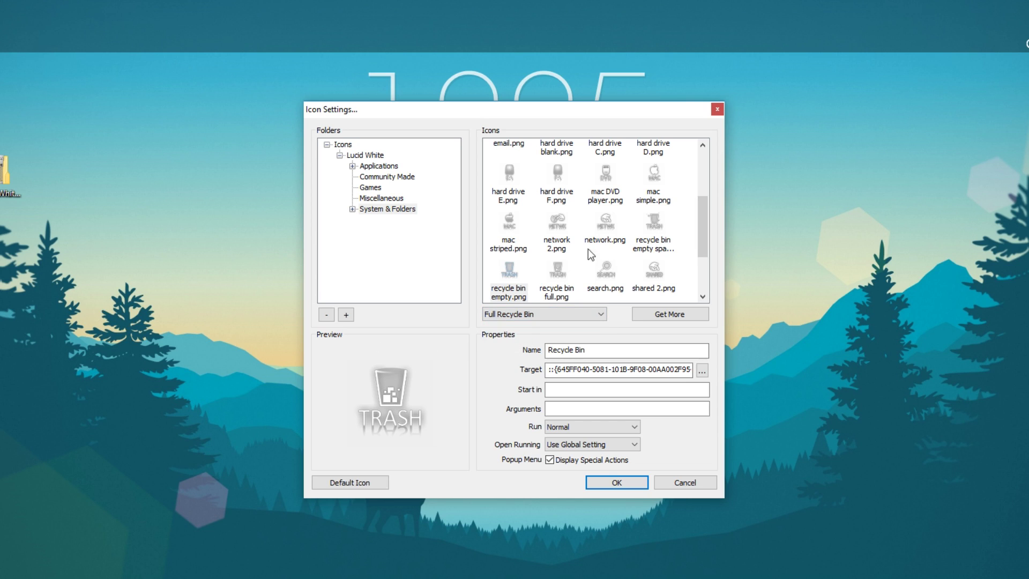
left_click(563, 275)
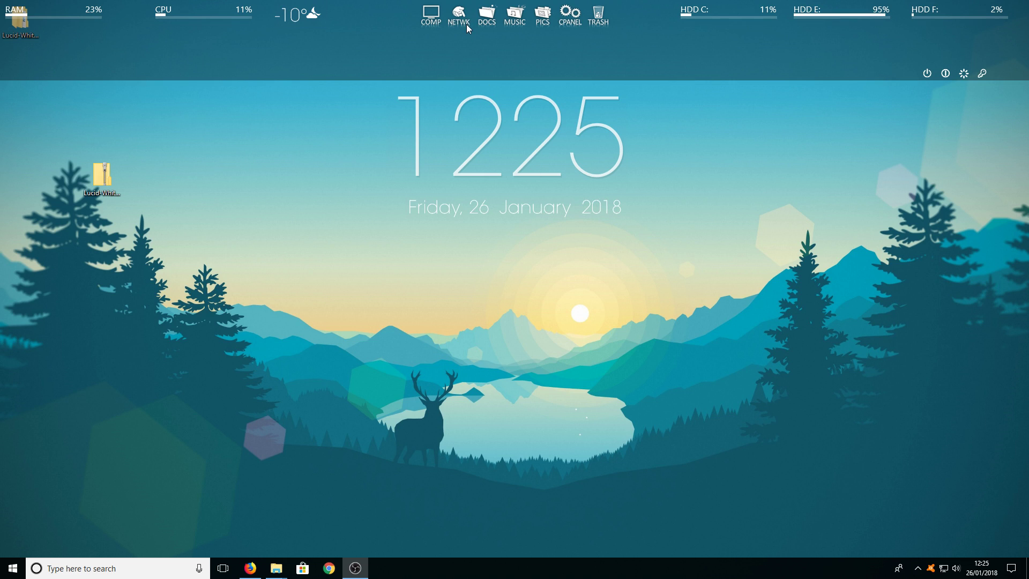
In Dock Settings, keep the Blank theme and enable Run at Startup.
right_click(459, 11)
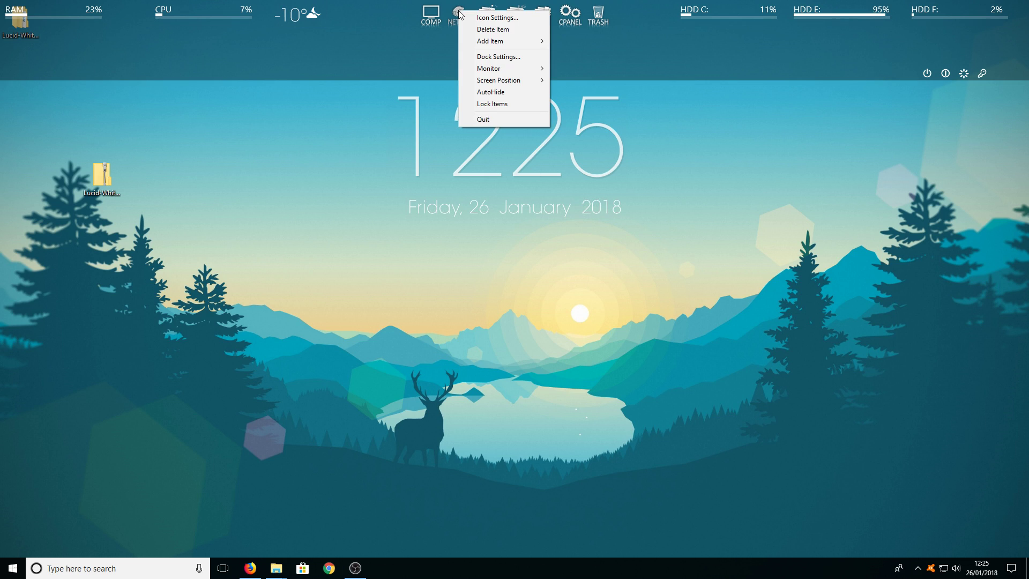
left_click(503, 58)
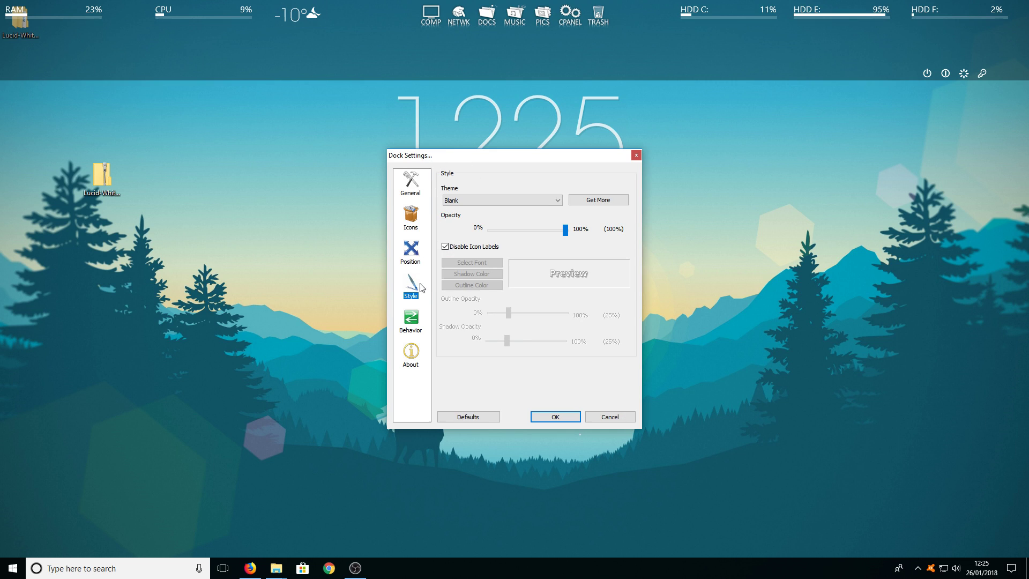
left_click(468, 198)
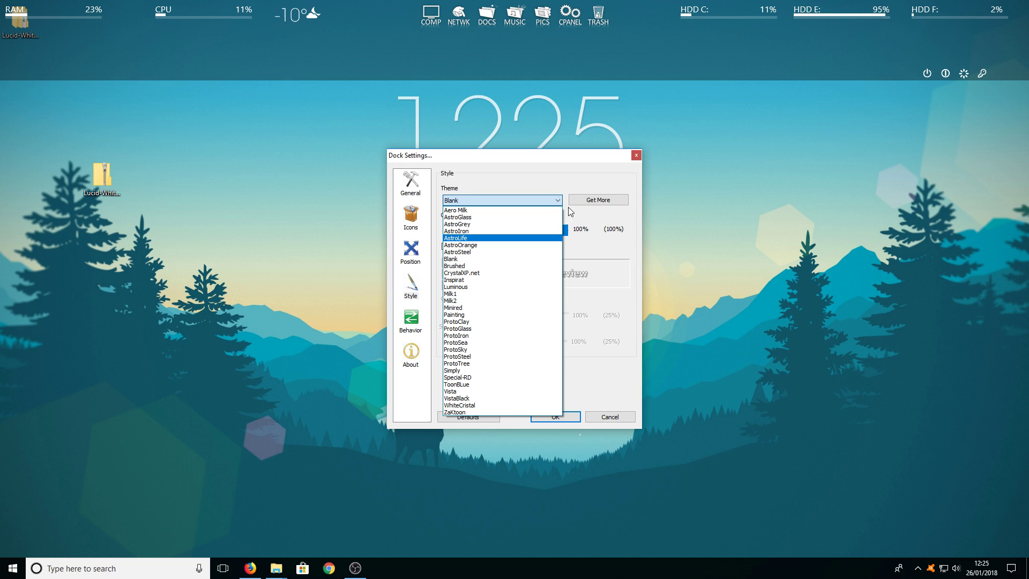
left_click(547, 166)
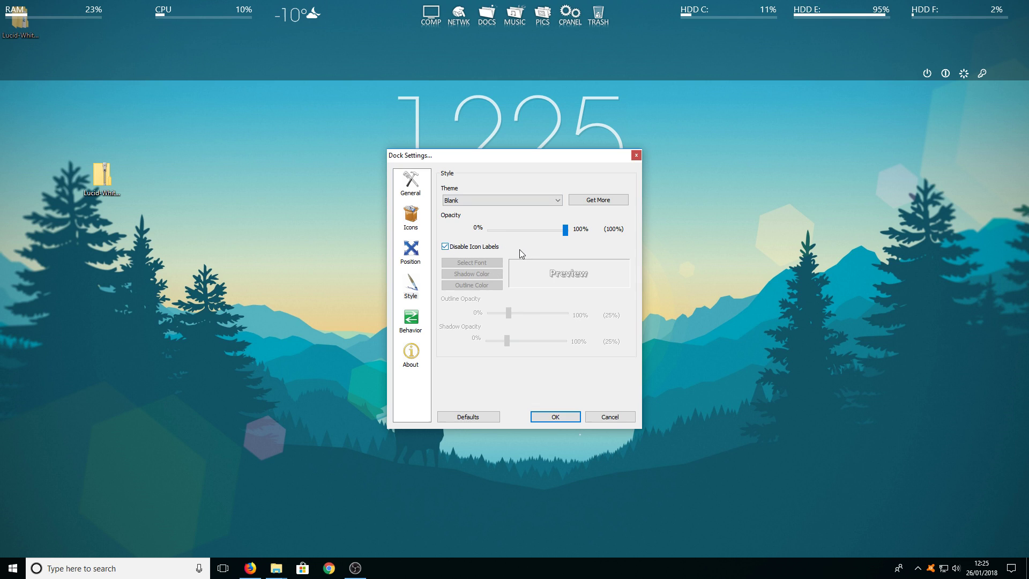
left_click(408, 185)
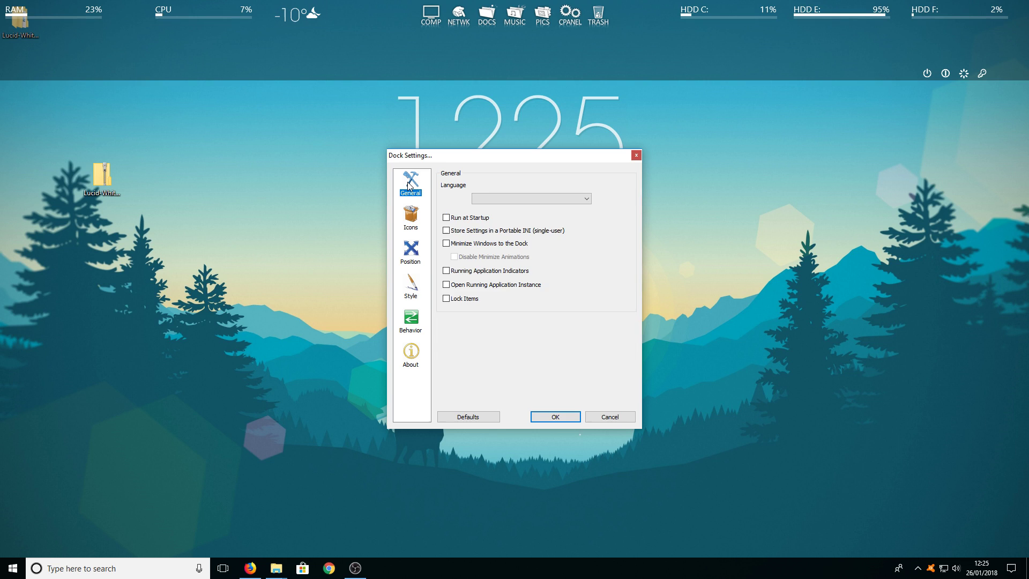
left_click(463, 219)
Enlarge the dock icons to 60px on the Icons page.
left_click(417, 216)
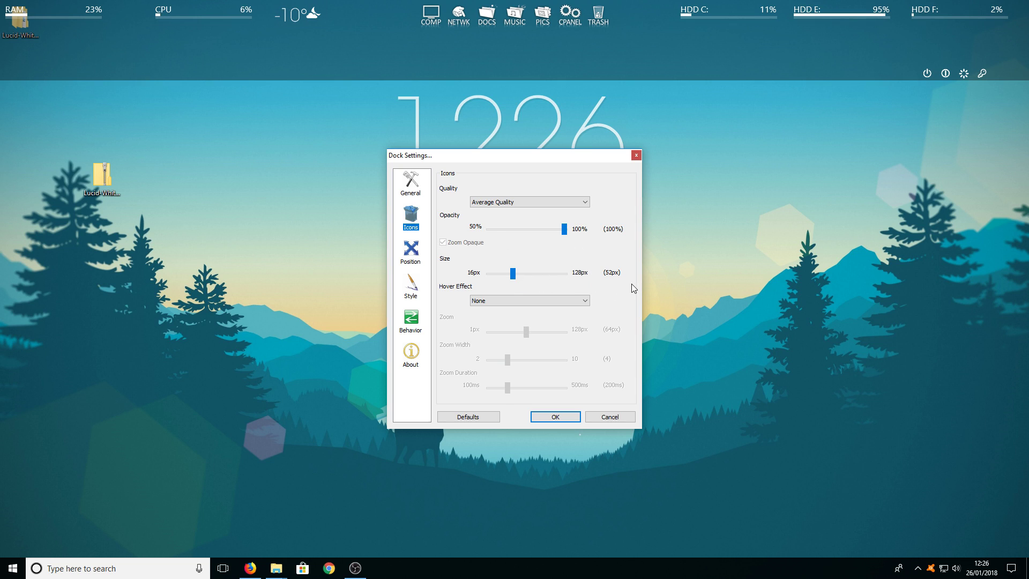
left_click_drag(513, 276, 520, 283)
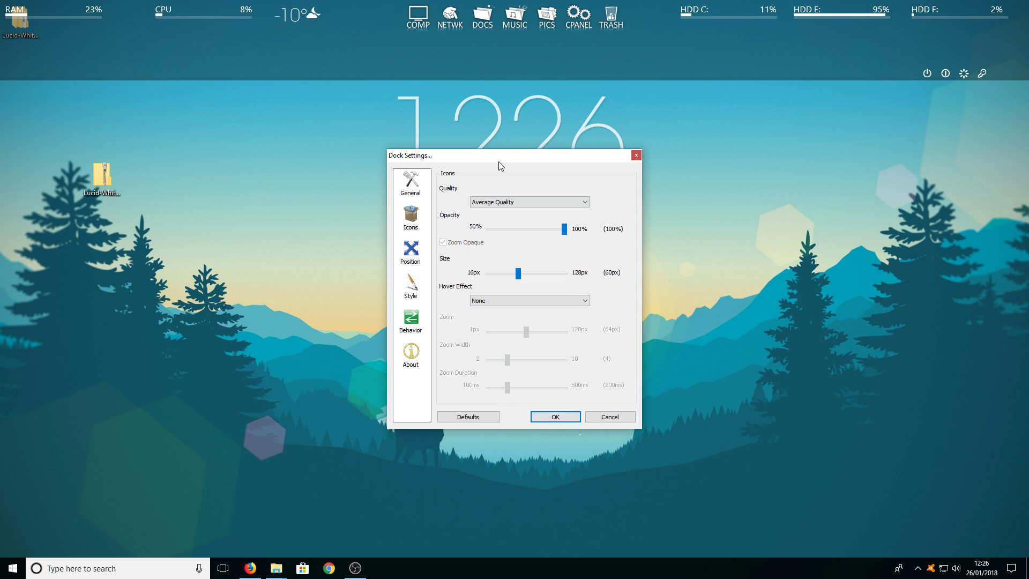
right_click(300, 59)
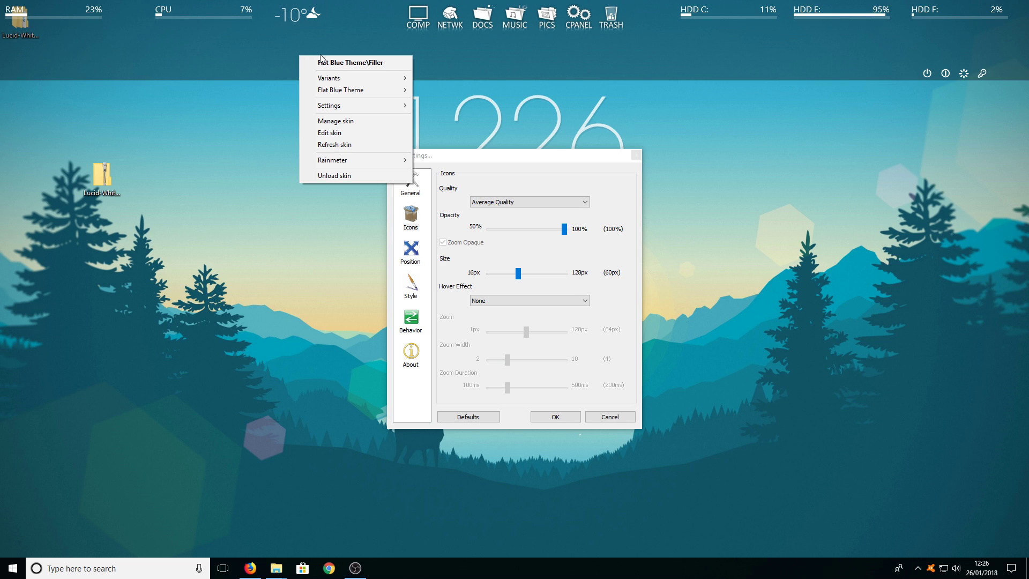
Open the Rainmeter skin manager and load Settings visualizer's Media player.ini skin.
left_click(349, 123)
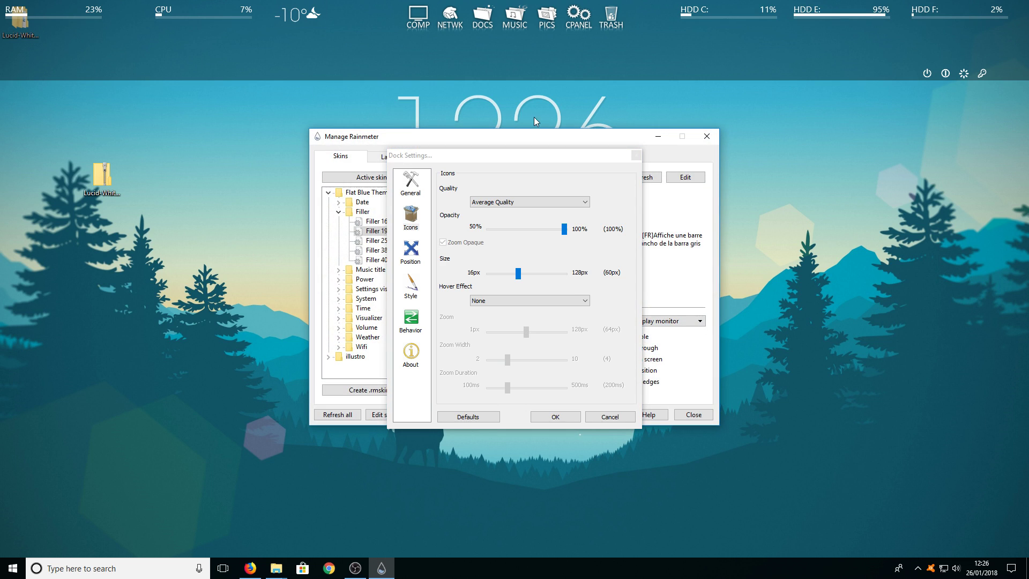
left_click(339, 289)
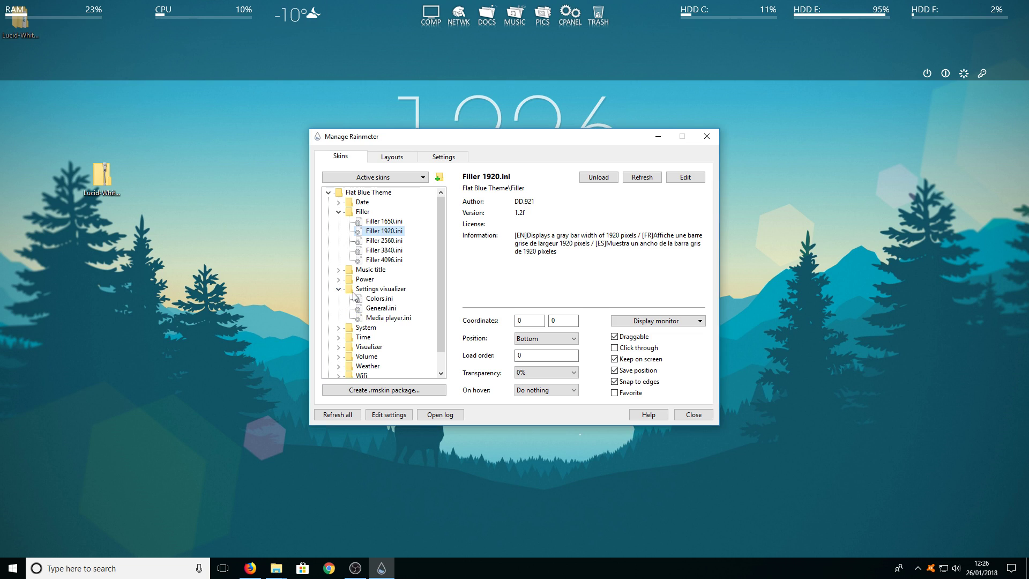
double_click(396, 320)
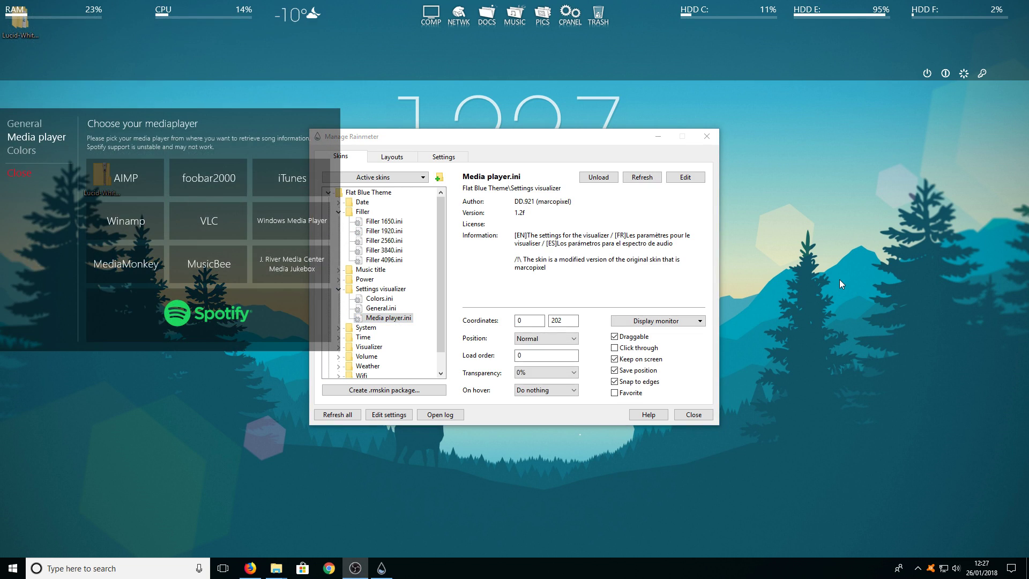